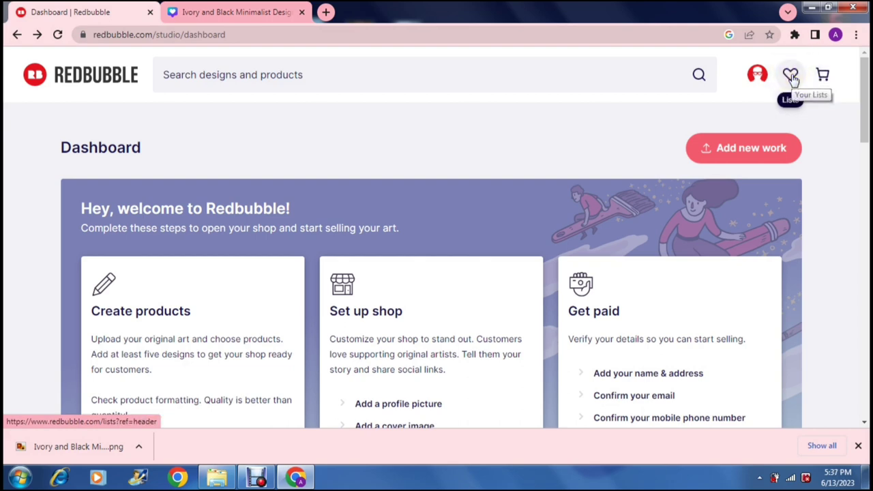
From Account Settings, choose photo 20230528_135624 as the new avatar and upload it.
left_click(757, 76)
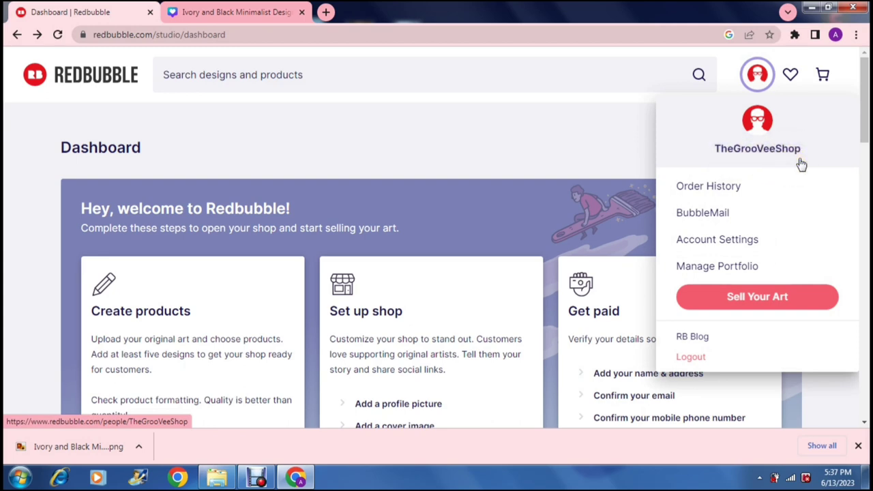
left_click(754, 247)
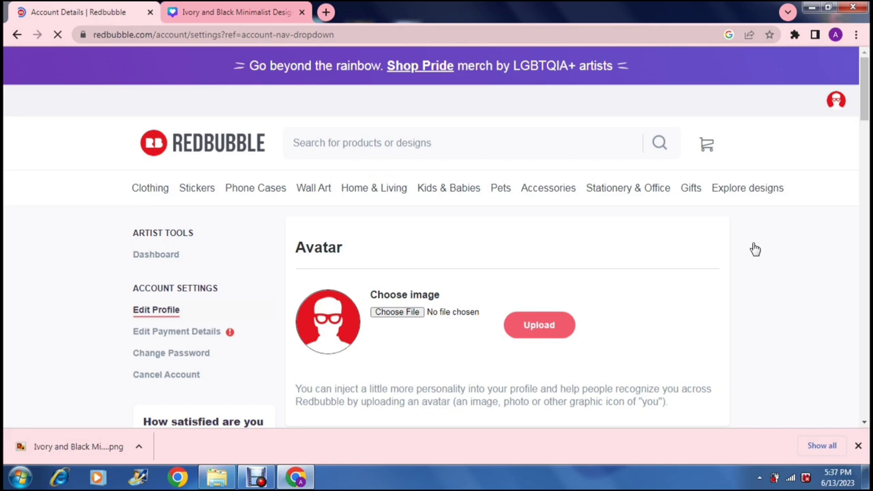
left_click(618, 240)
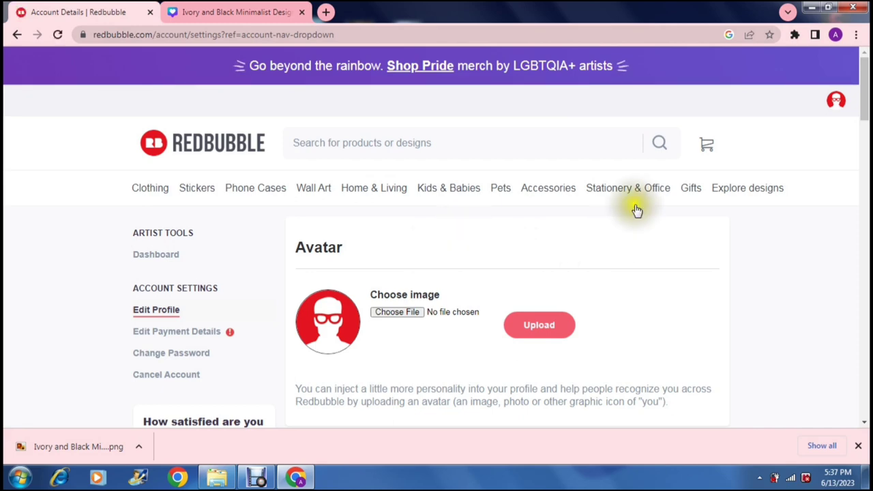
left_click_drag(864, 99, 864, 125)
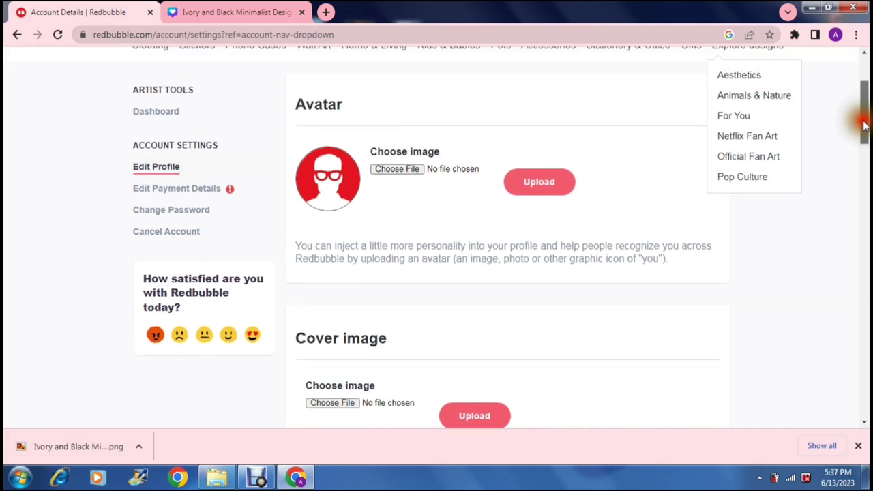
left_click(395, 170)
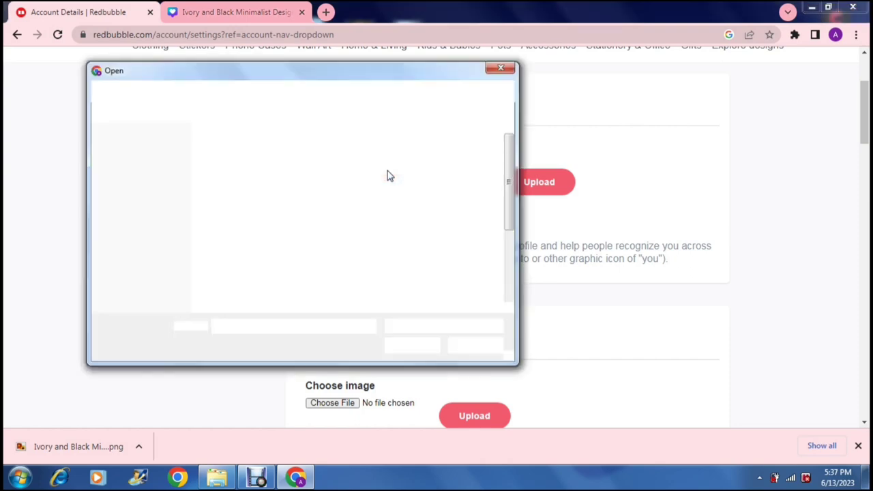
left_click(463, 160)
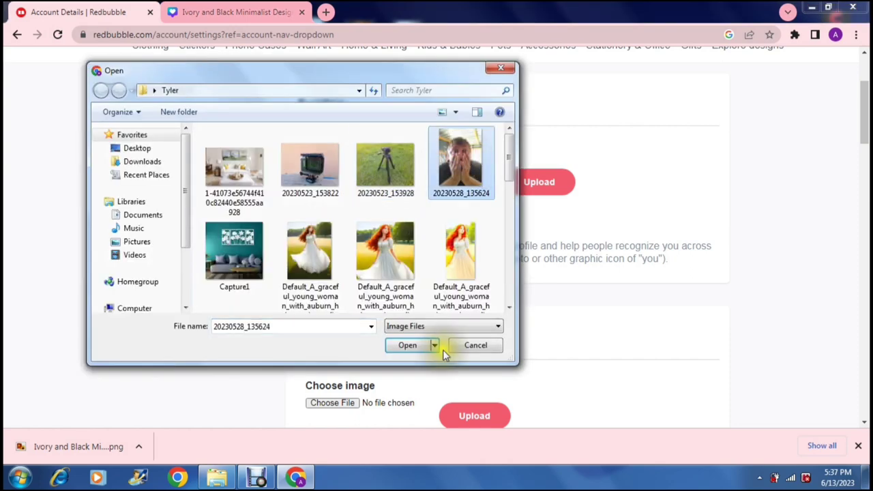
left_click(409, 346)
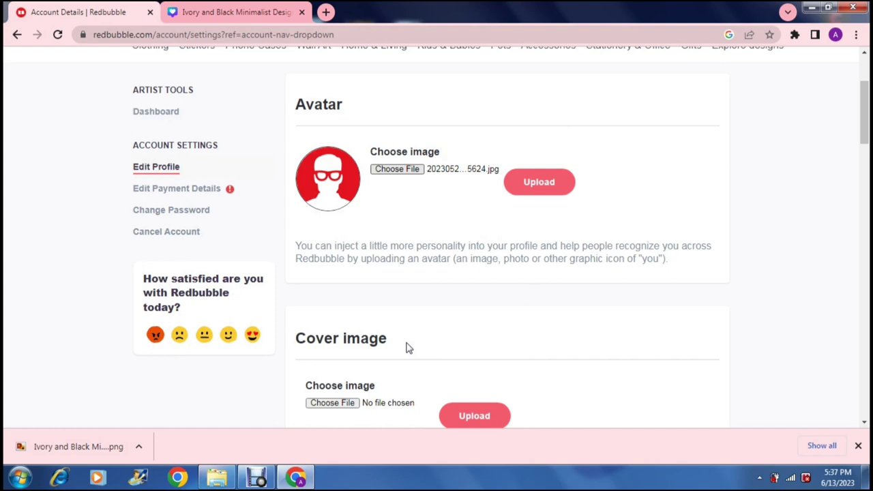
left_click(455, 221)
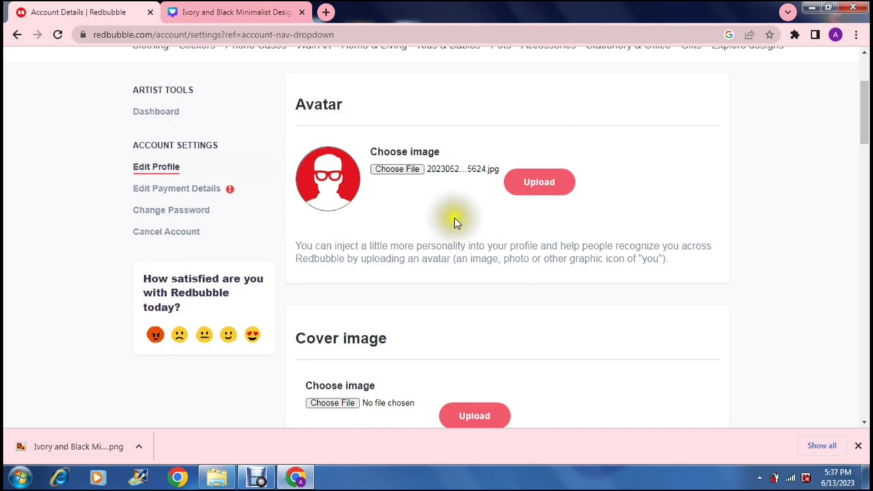
left_click(537, 191)
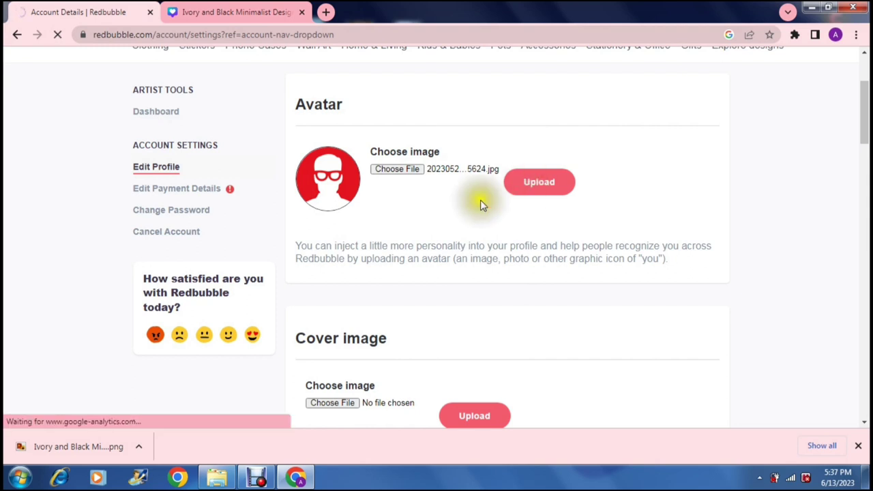
Select the Ivory and Black design file as the profile cover image.
scroll(450, 217, "down", 1)
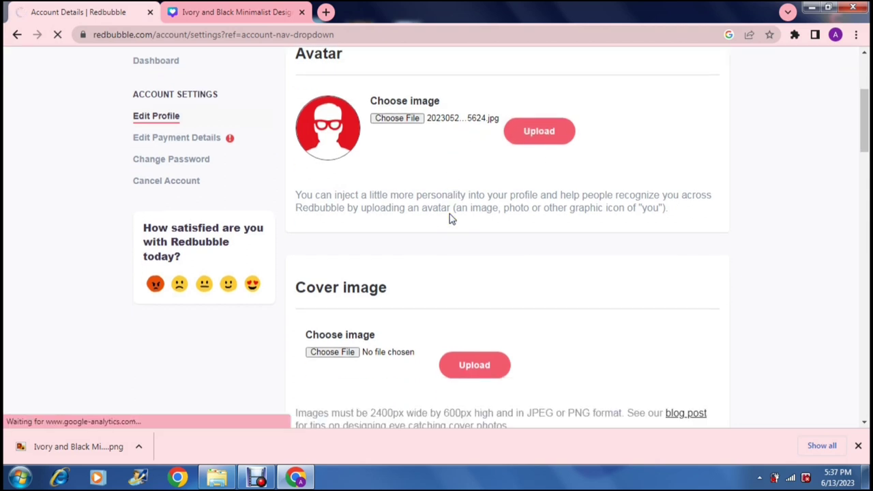
scroll(451, 218, "down", 2)
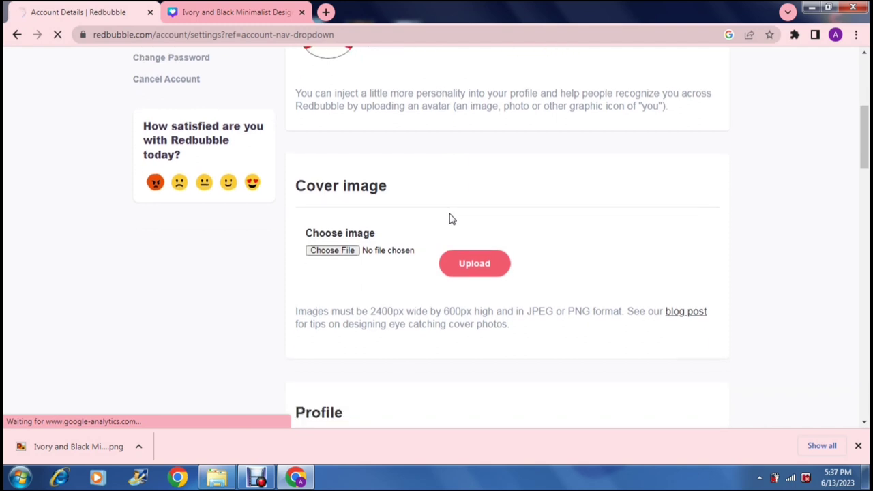
left_click(366, 251)
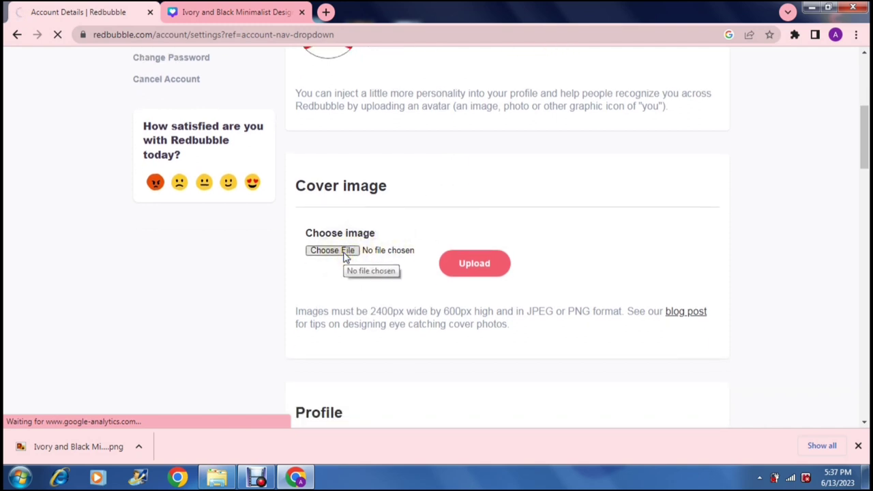
left_click(343, 252)
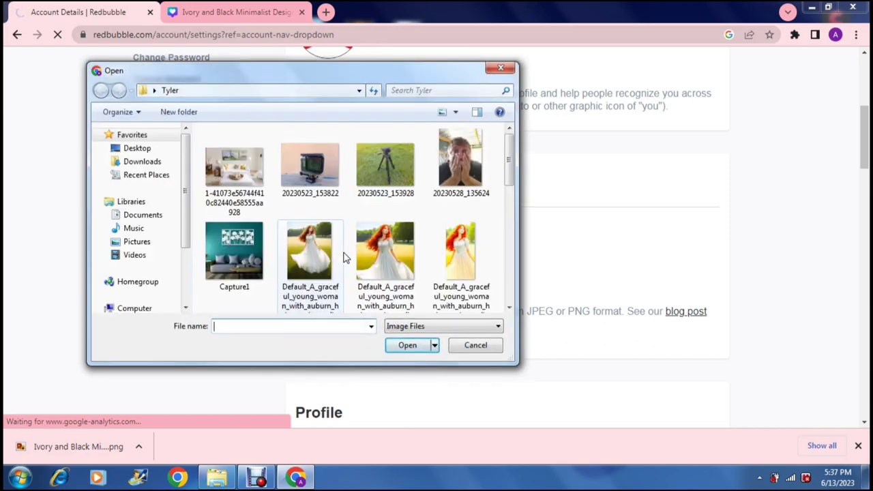
left_click_drag(511, 152, 493, 212)
left_click(448, 260)
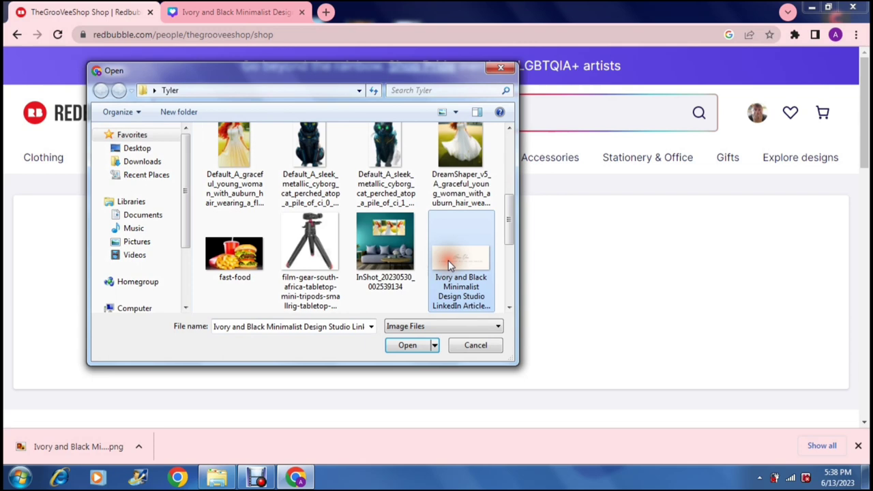
left_click(407, 345)
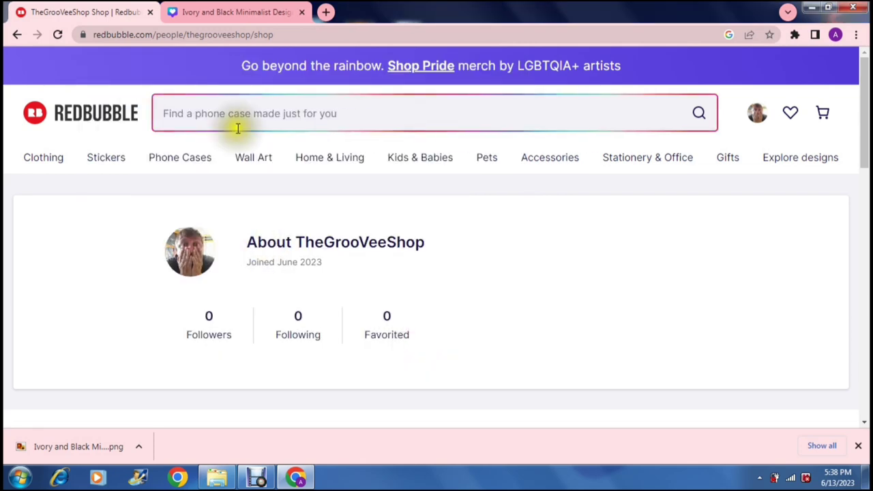
Check the Canva design tab, then come back to the Redbubble shop page.
left_click(231, 14)
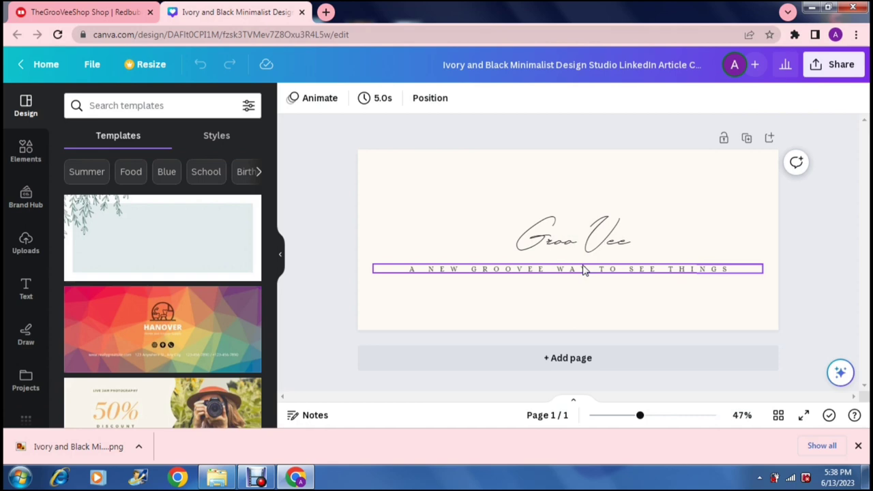
left_click(99, 12)
left_click(112, 220)
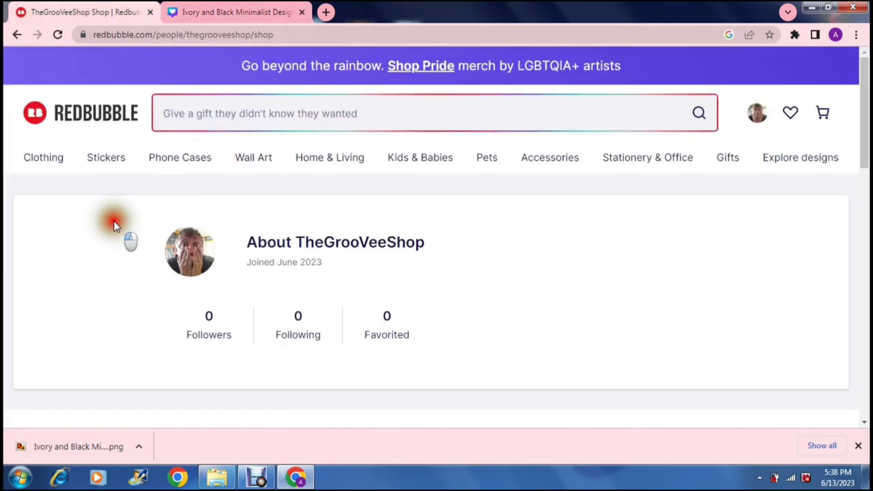
Go back to the account settings page through the account menu.
left_click(863, 100)
mouse_move(863, 101)
left_mouse_down()
mouse_move(861, 115)
mouse_move(862, 98)
left_mouse_up()
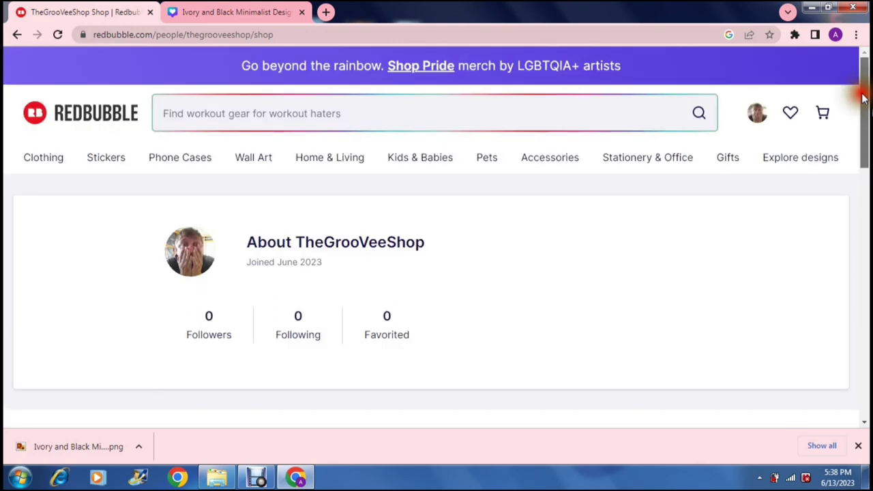
left_click(758, 116)
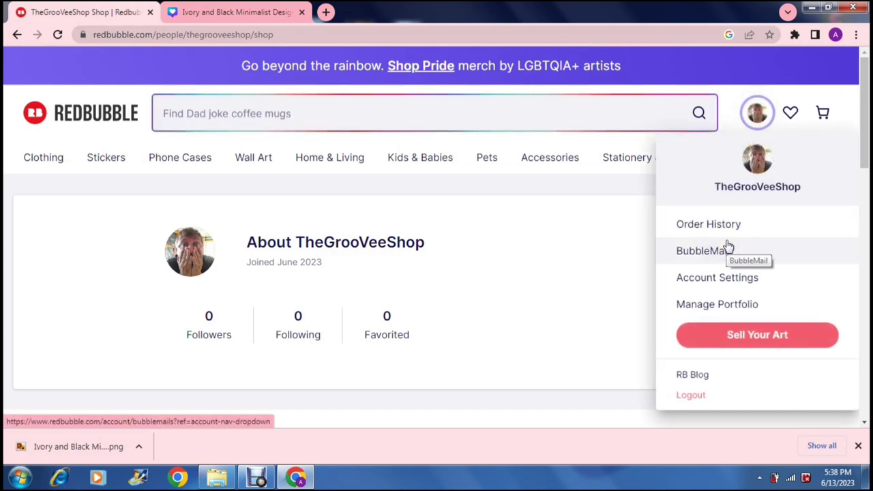
left_click(713, 278)
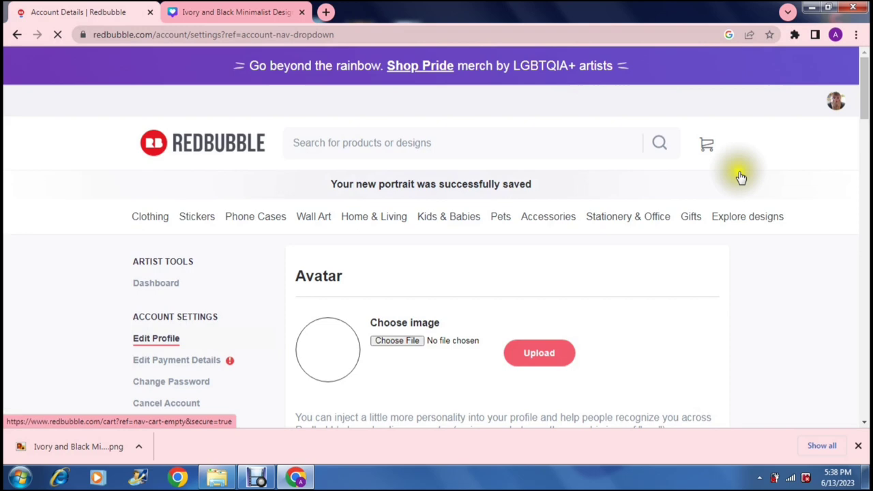
Choose the Ivory and Black PNG as the cover image and upload it.
left_click_drag(862, 99, 860, 146)
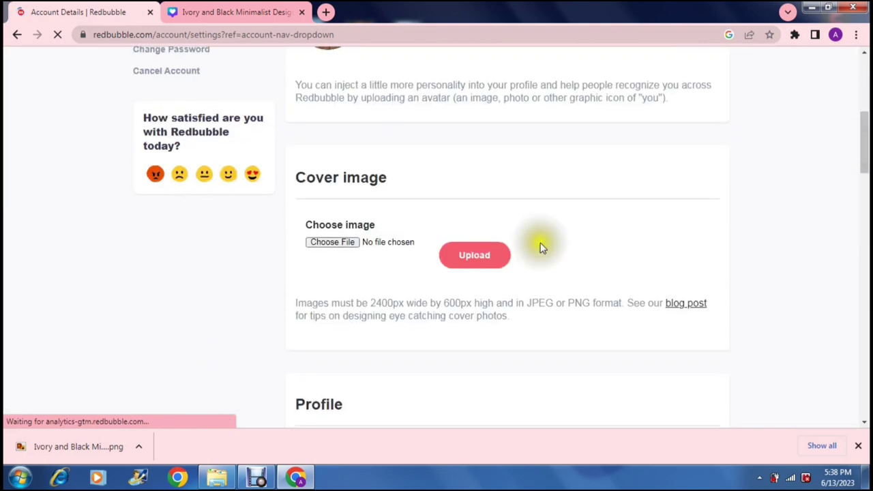
left_click(331, 243)
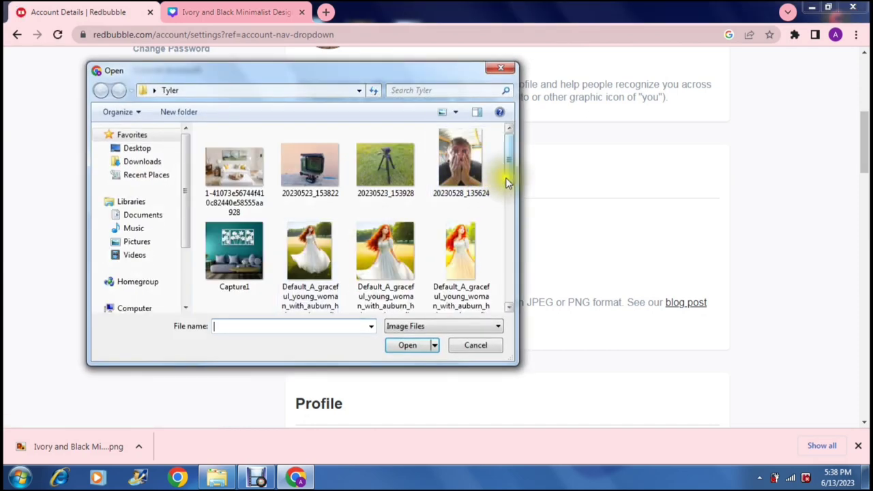
left_click_drag(507, 182, 508, 238)
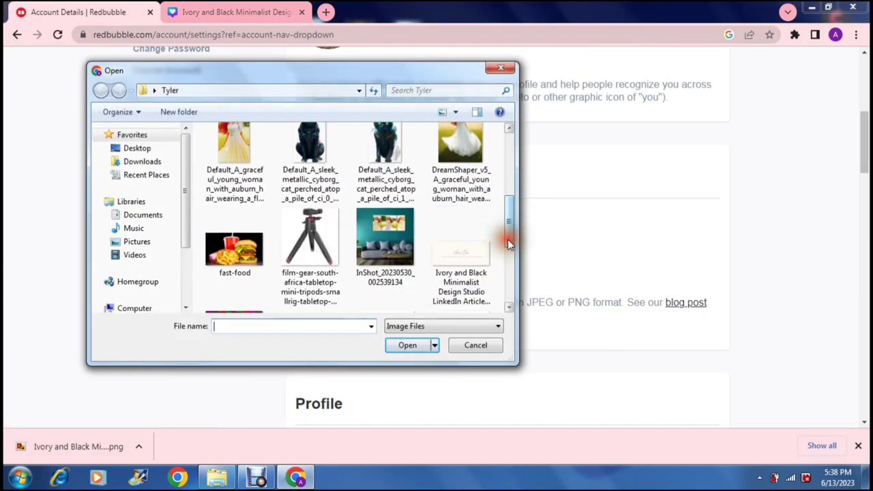
left_click(464, 254)
left_click(407, 346)
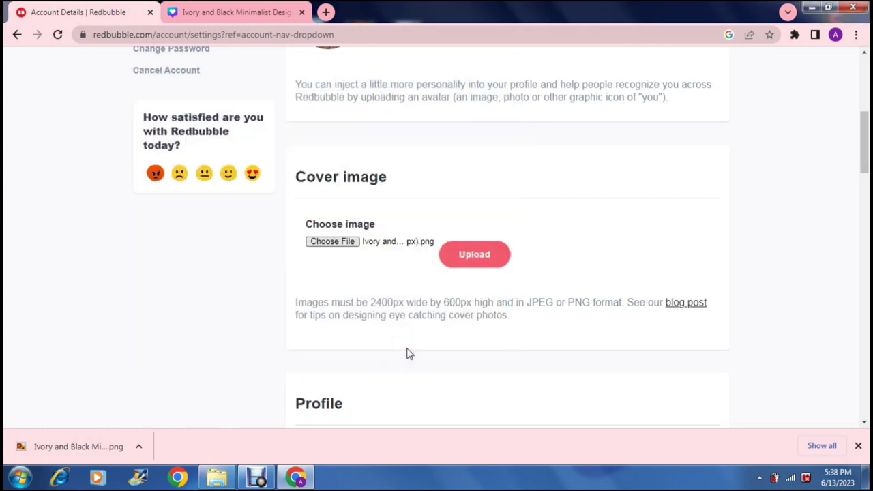
left_click(475, 257)
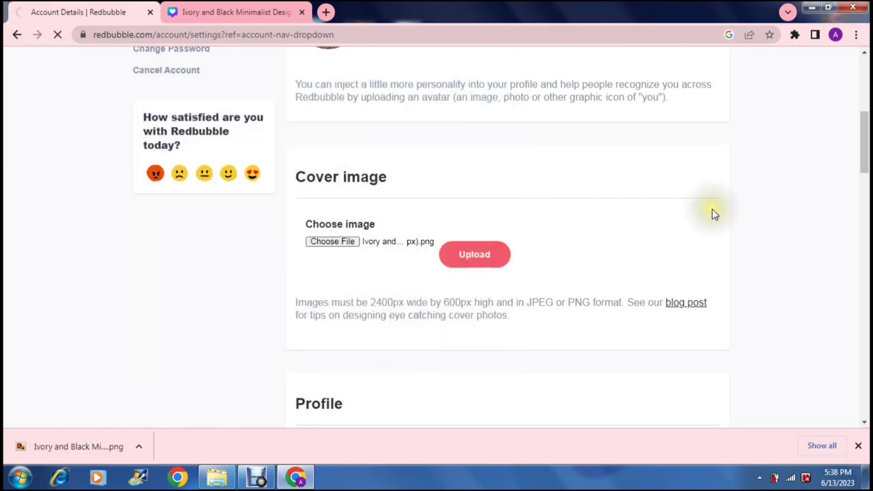
left_click_drag(863, 137, 864, 170)
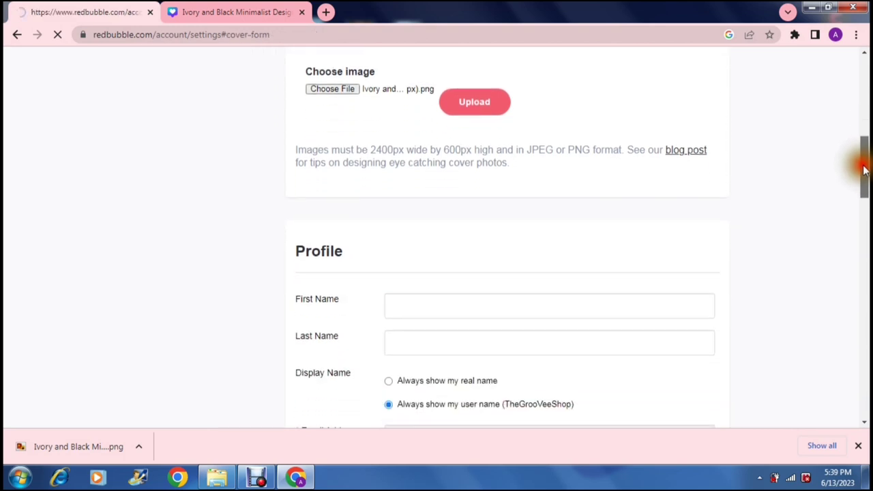
Enter the account holder's first and last name, keeping the user name as display name.
left_click_drag(864, 132, 866, 174)
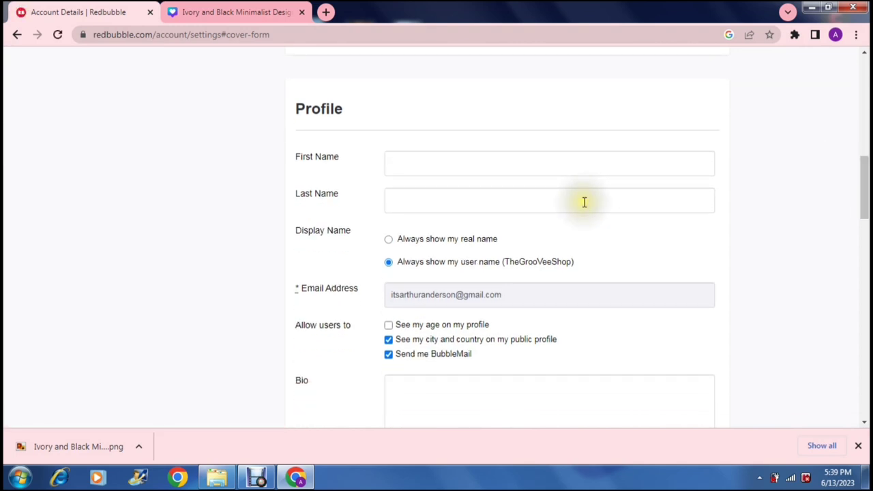
left_click(858, 446)
left_click(410, 166)
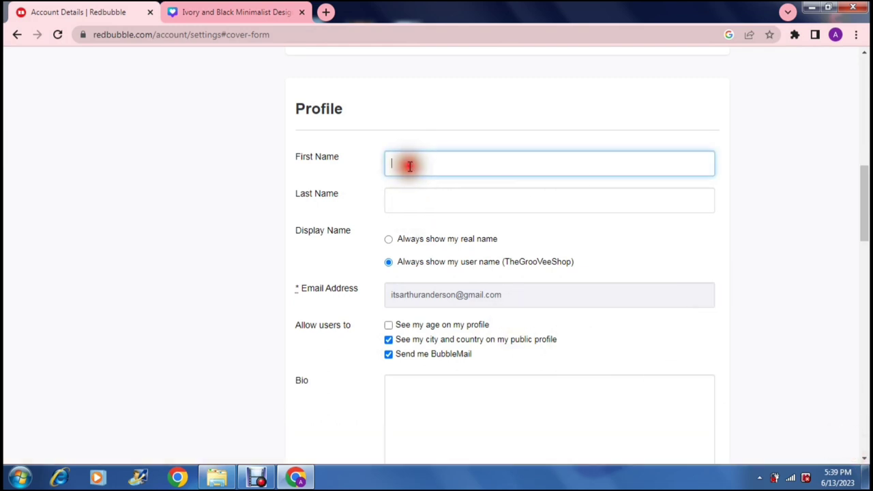
left_click(409, 203)
left_click(407, 164)
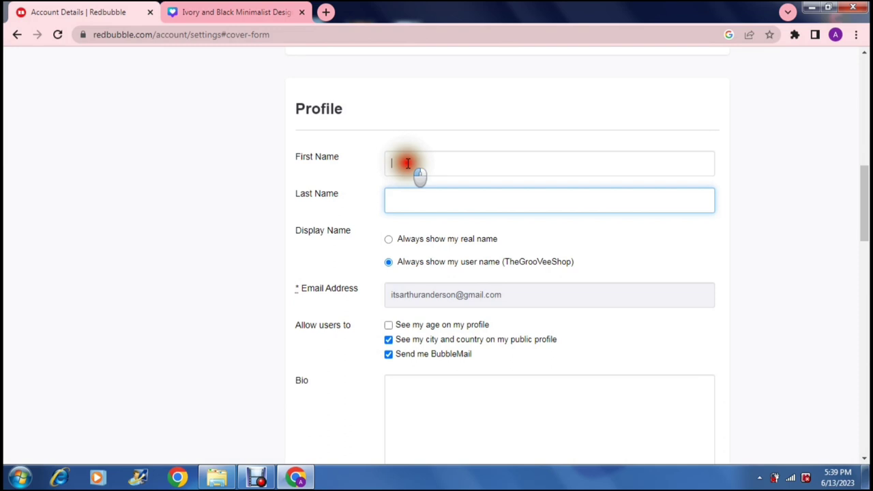
type("Arthur")
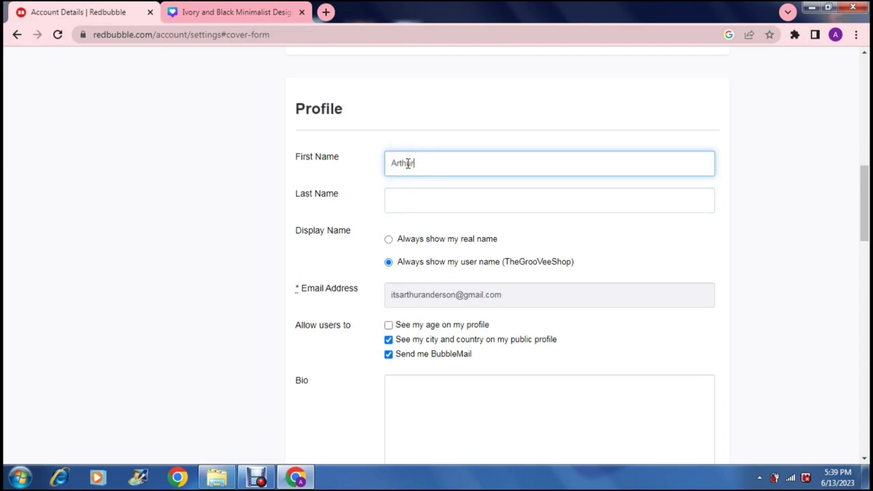
key("Tab")
type("A")
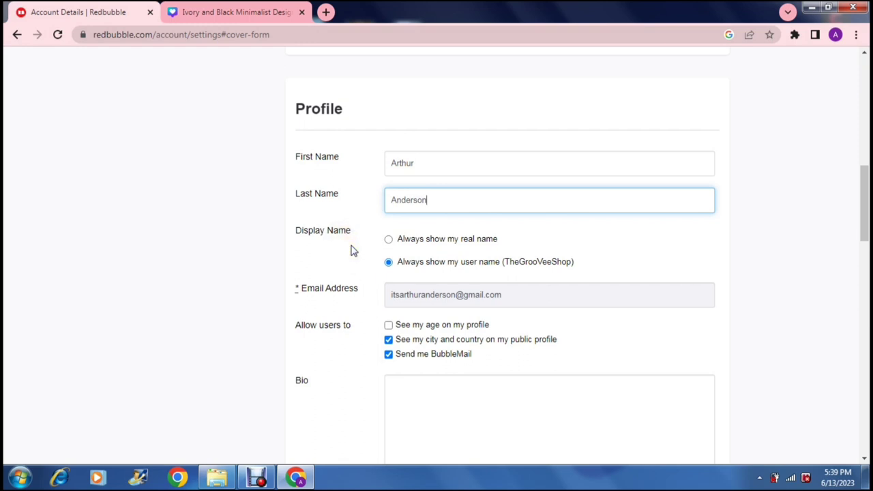
left_click(389, 262)
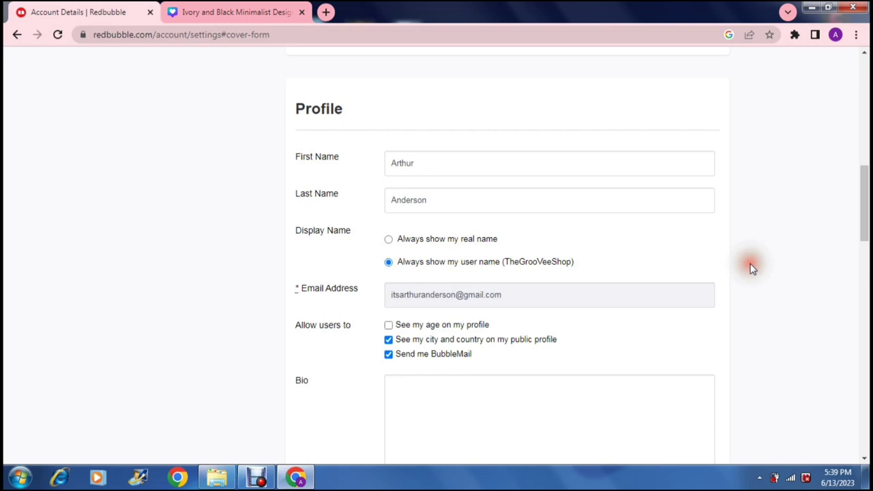
scroll(750, 267, "down", 1)
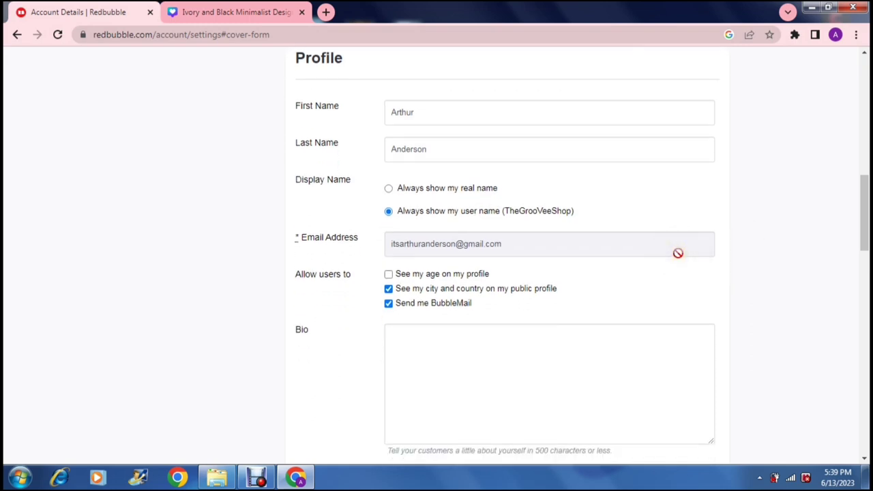
Let users see the owner's age on the profile but hide city and country.
scroll(758, 275, "down", 1)
scroll(758, 275, "down", 1)
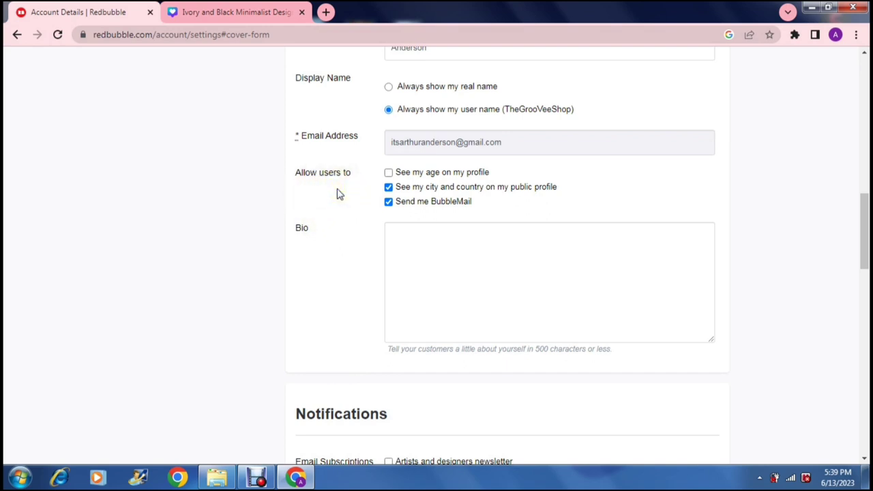
left_click(389, 173)
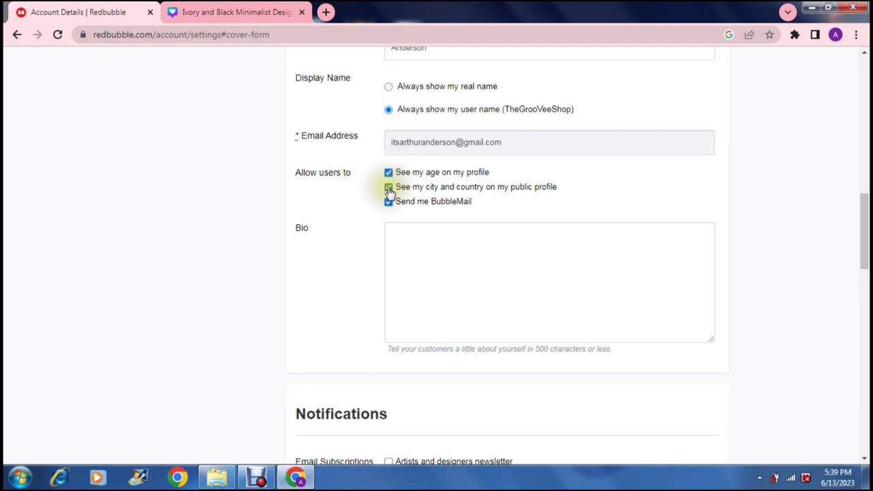
left_click(389, 187)
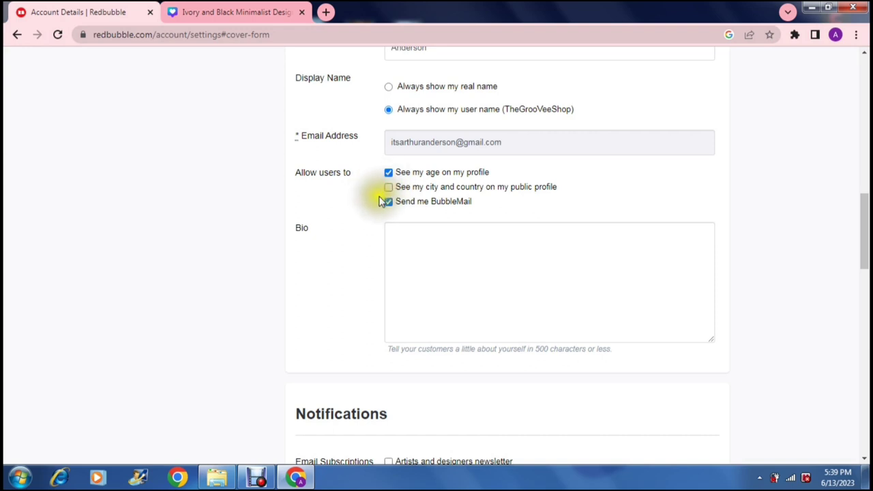
left_click(379, 204)
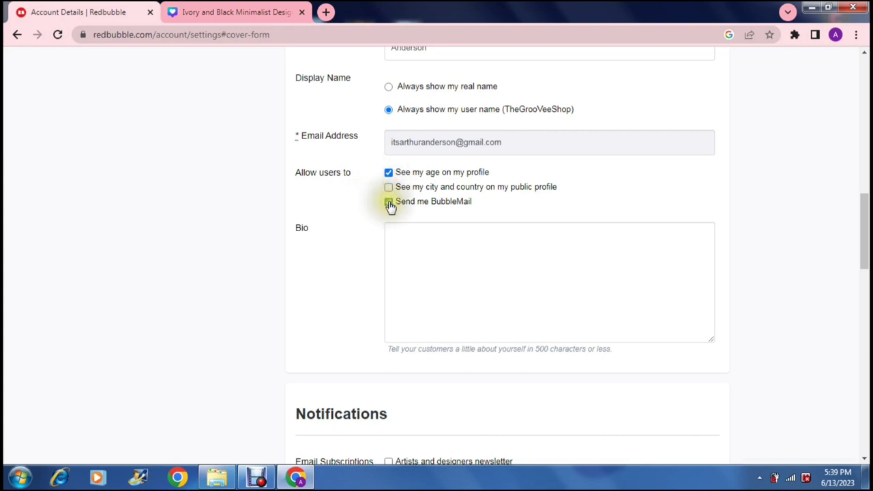
left_click(312, 196)
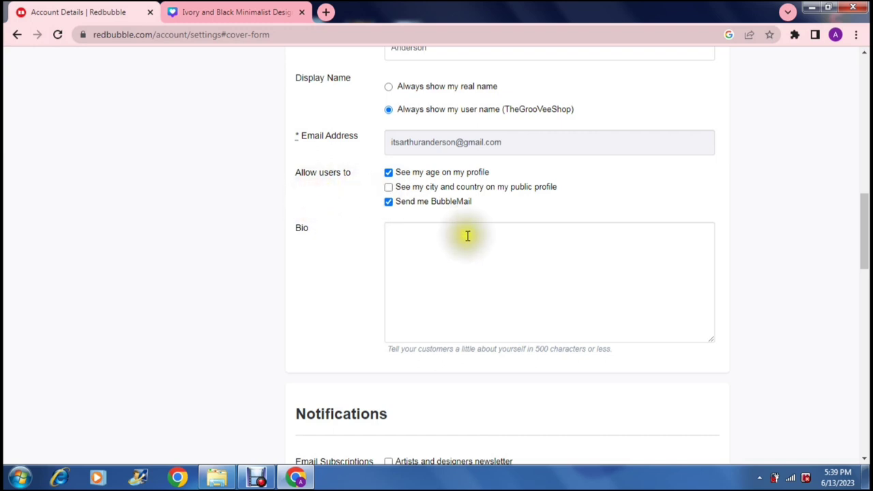
left_click_drag(864, 215, 867, 233)
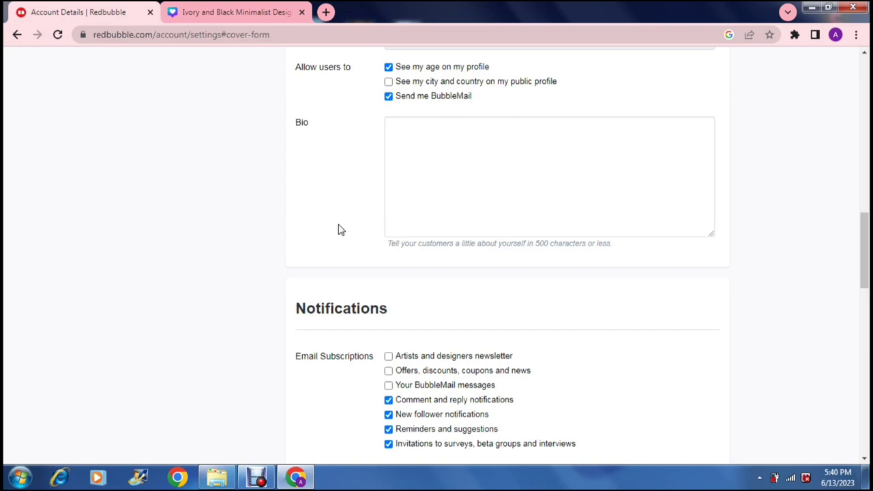
Leave the Bio blank, then adjust the notification checkboxes further down.
left_click(447, 182)
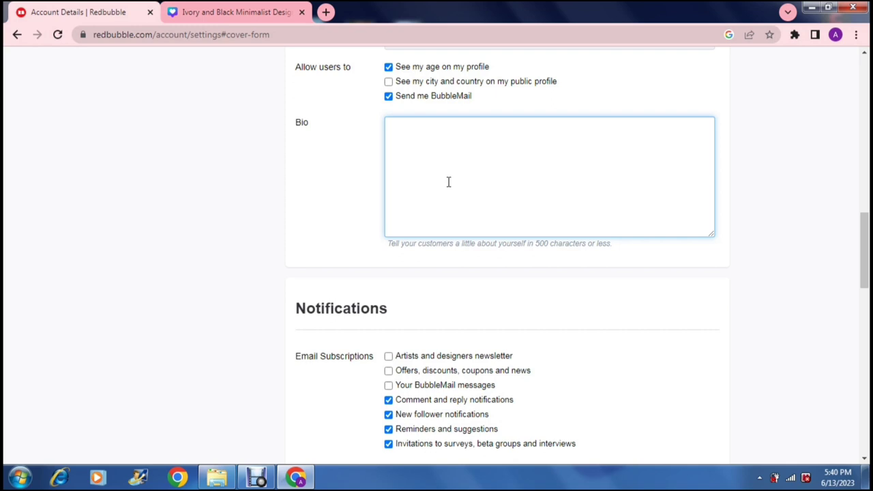
left_click(353, 185)
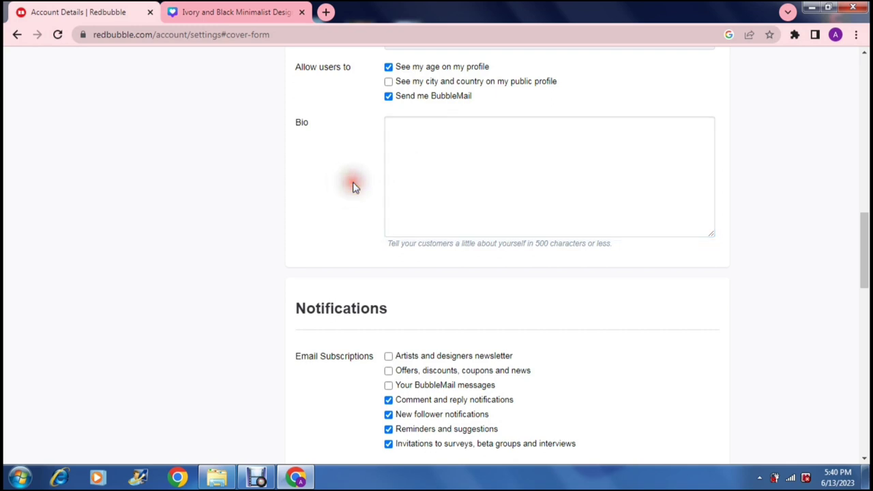
scroll(353, 187, "down", 2)
scroll(353, 187, "down", 3)
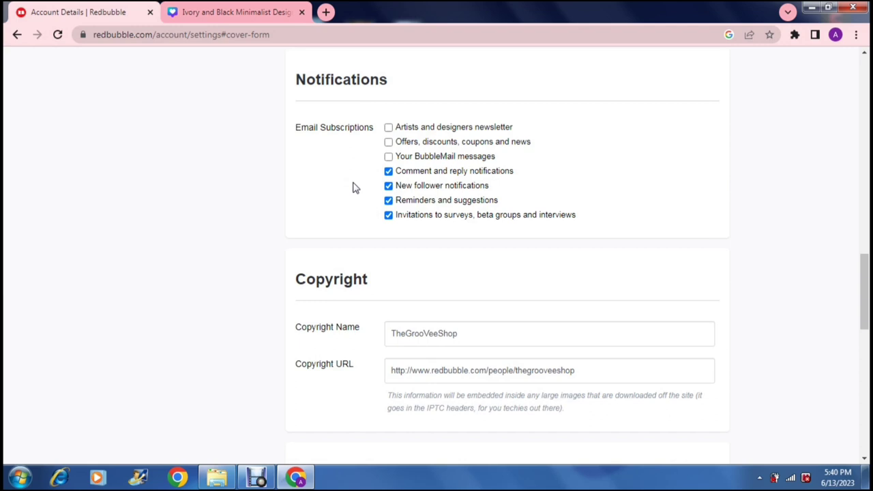
left_click(321, 168)
left_click(341, 165)
left_click(337, 179)
Subscribe to offers, discounts, coupons and news while keeping new follower notifications on.
left_click(388, 157)
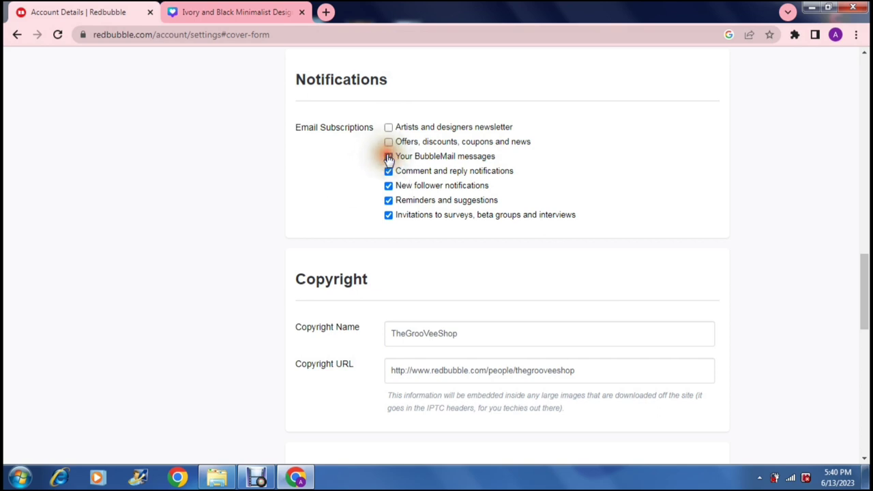
left_click(388, 185)
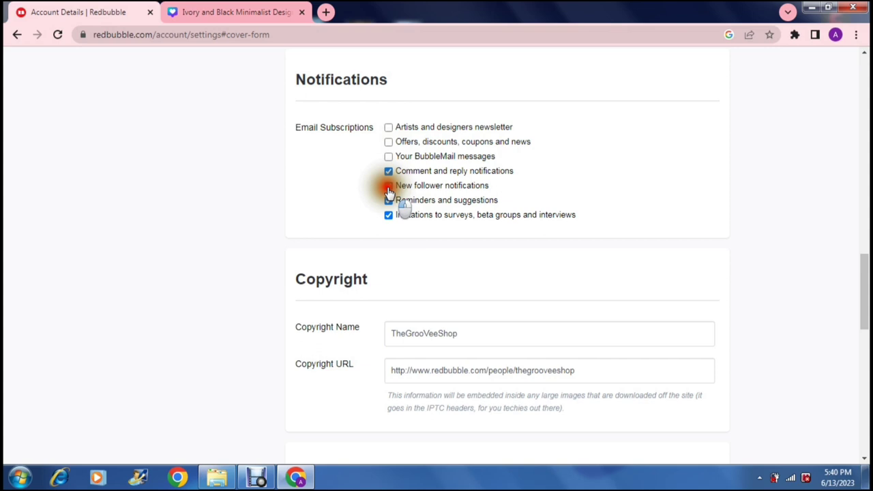
left_click(328, 184)
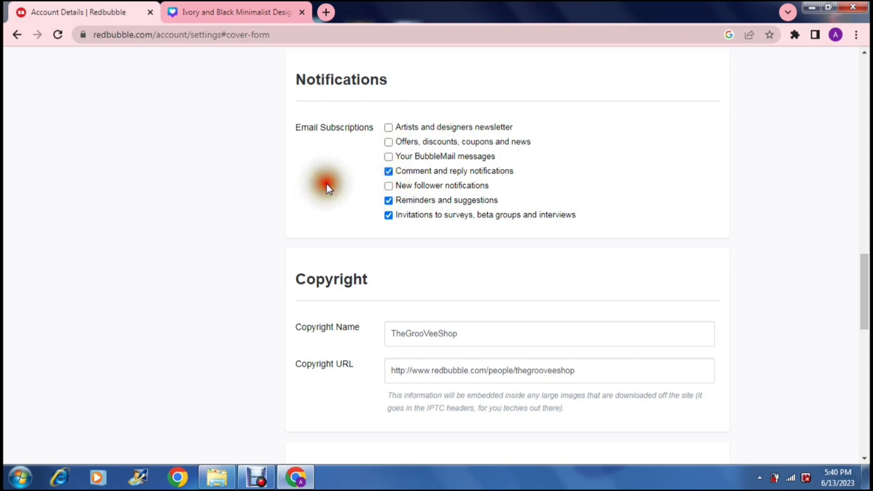
left_click(385, 186)
left_click(387, 187)
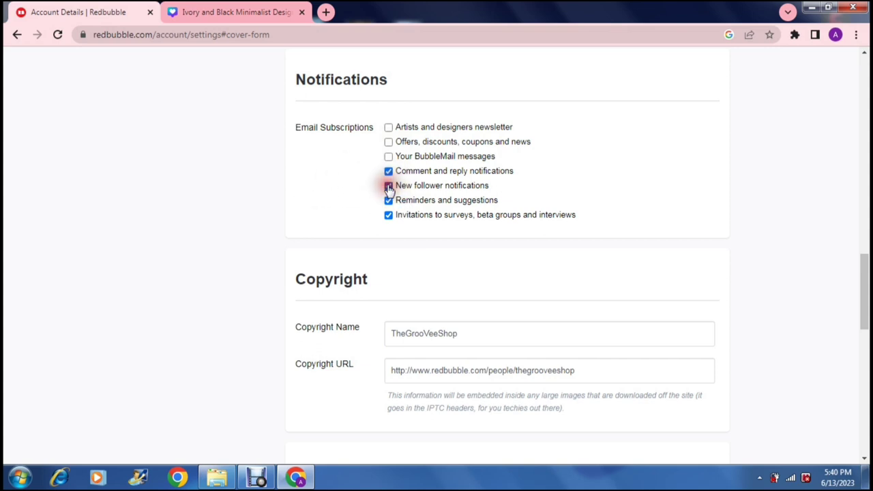
left_click(388, 142)
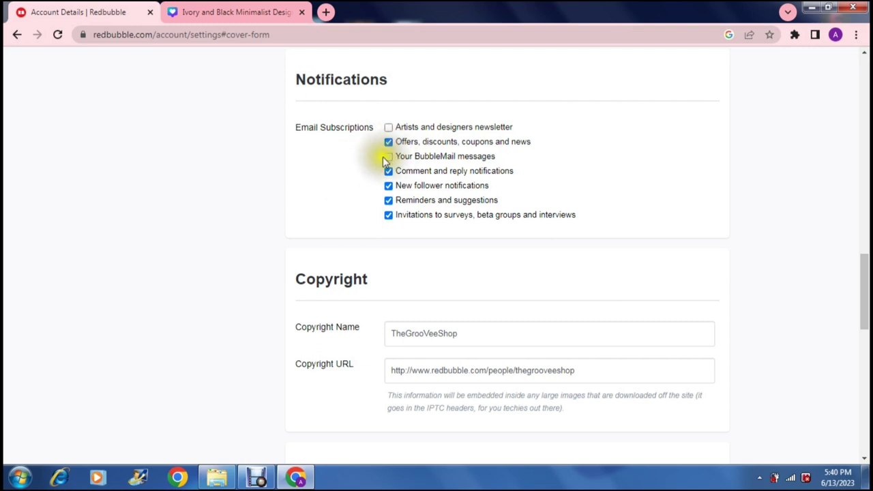
left_click(336, 181)
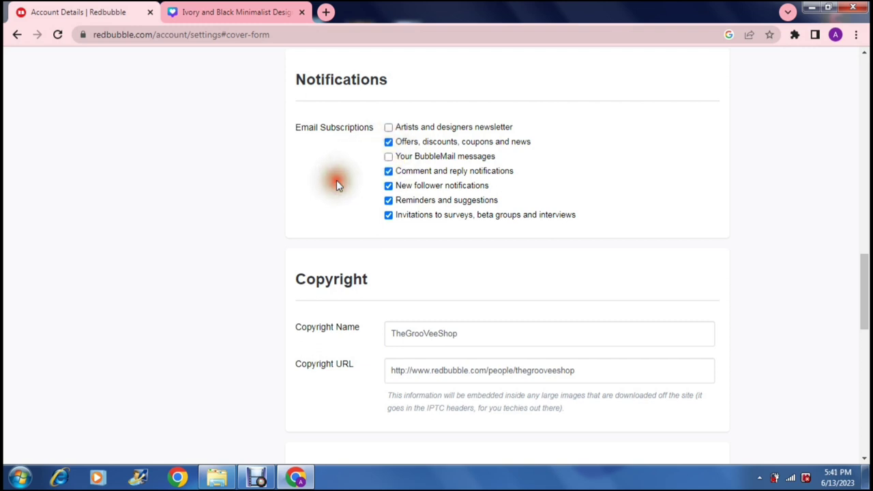
scroll(337, 185, "down", 3)
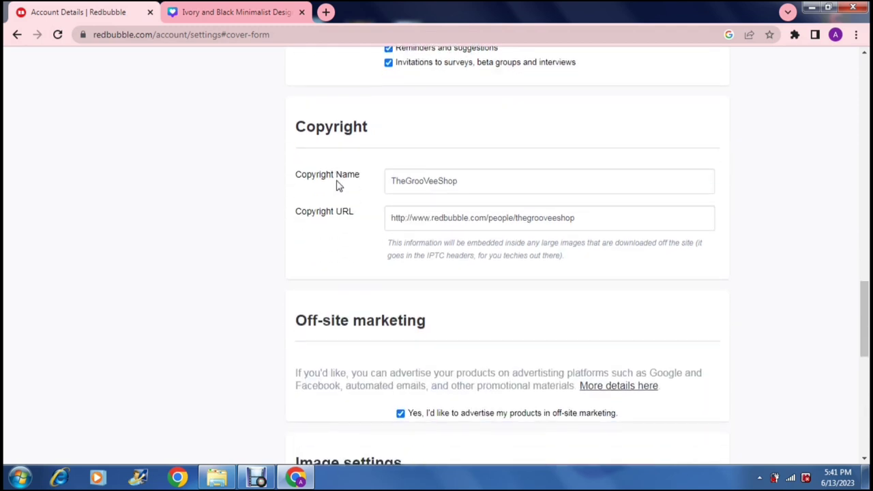
Review the copyright name and URL fields without changing them.
left_click(469, 135)
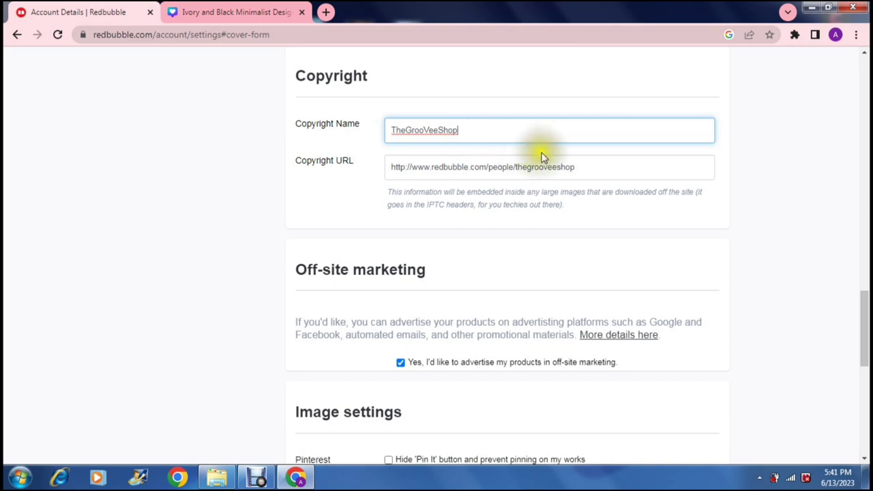
left_click(593, 168)
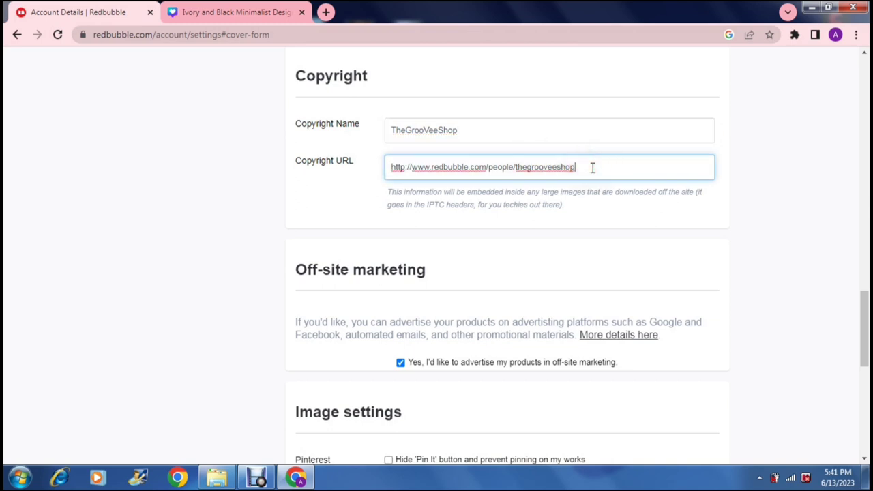
left_click(737, 177)
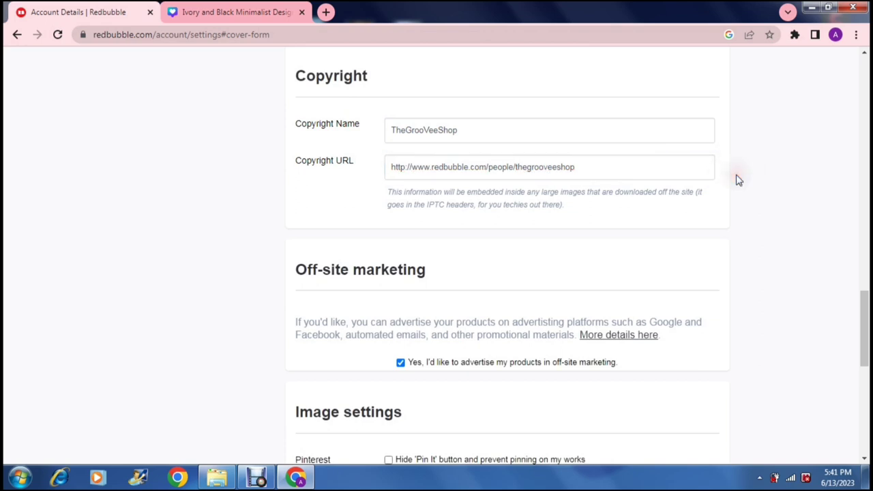
scroll(739, 179, "down", 1)
scroll(738, 180, "down", 2)
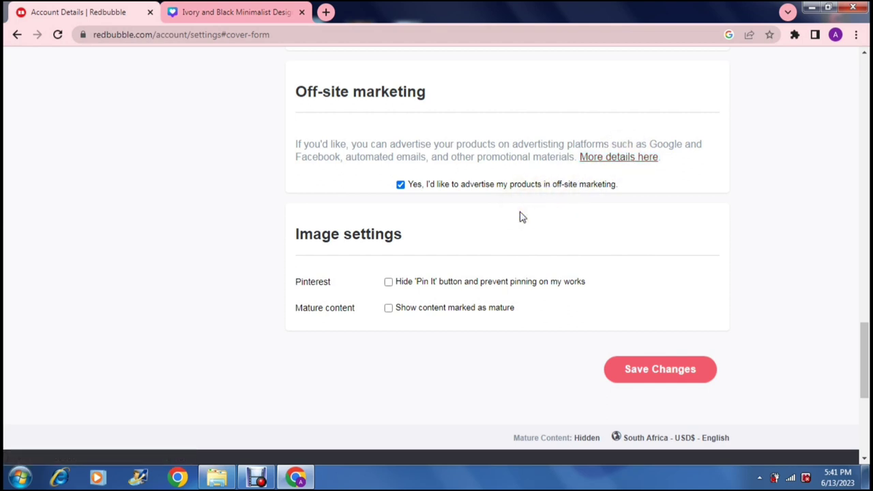
left_click(402, 187)
left_click(401, 186)
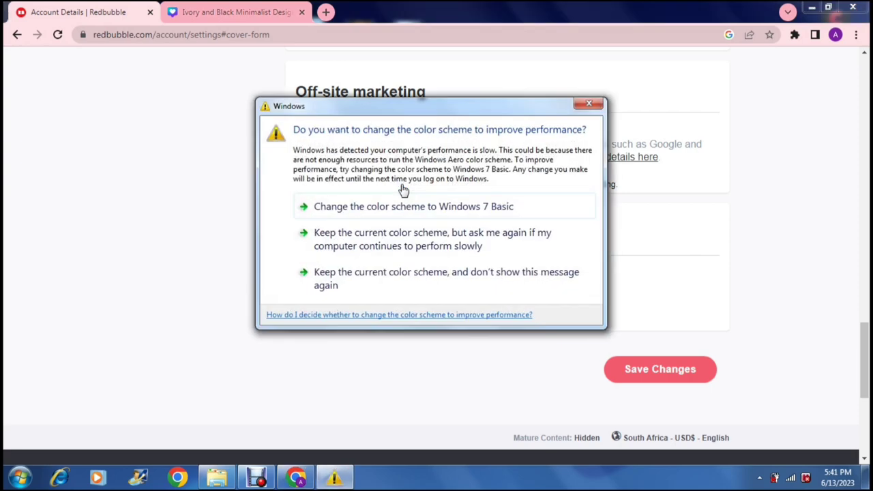
left_click(392, 251)
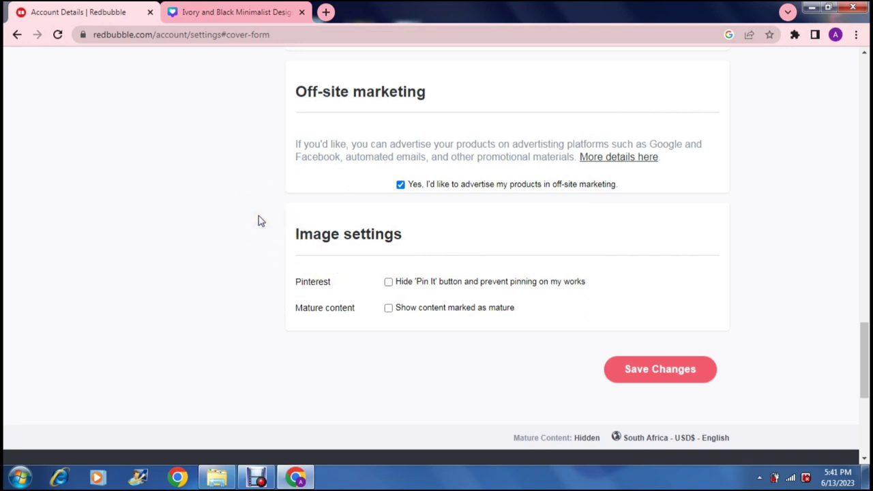
scroll(259, 220, "down", 1)
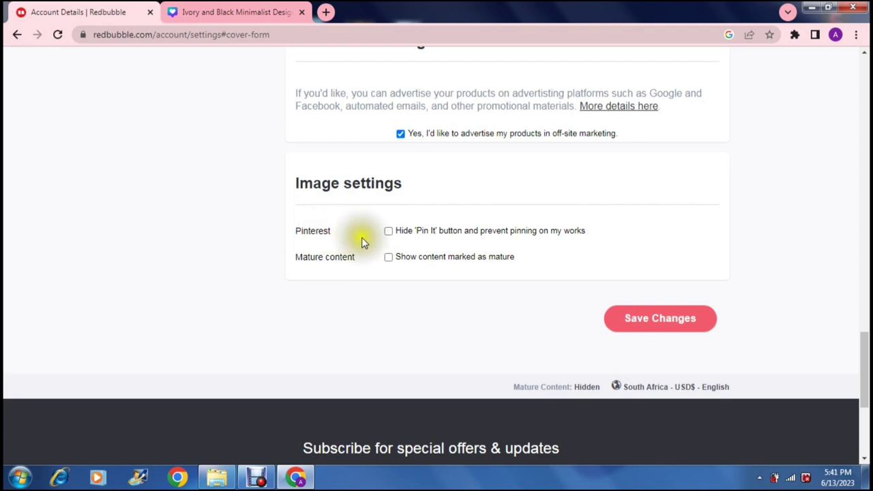
Tick 'Hide Pin It button and prevent pinning on my works', leaving mature content hidden.
left_click(388, 234)
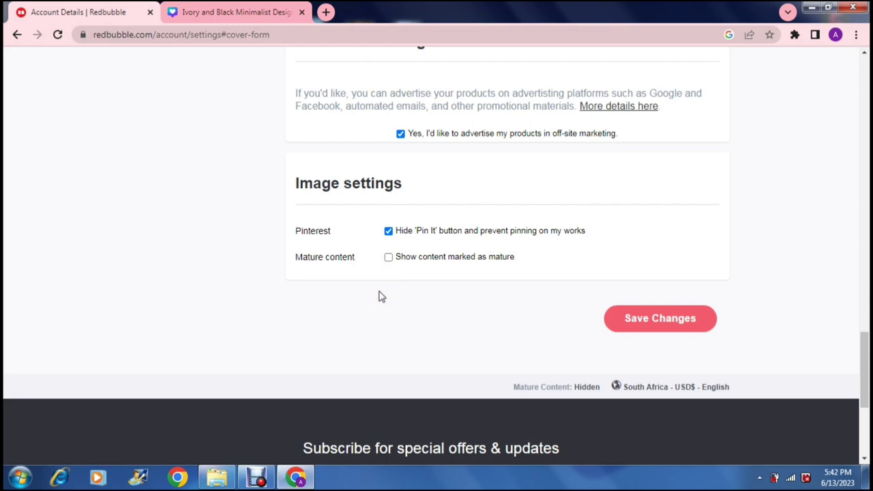
left_click(388, 259)
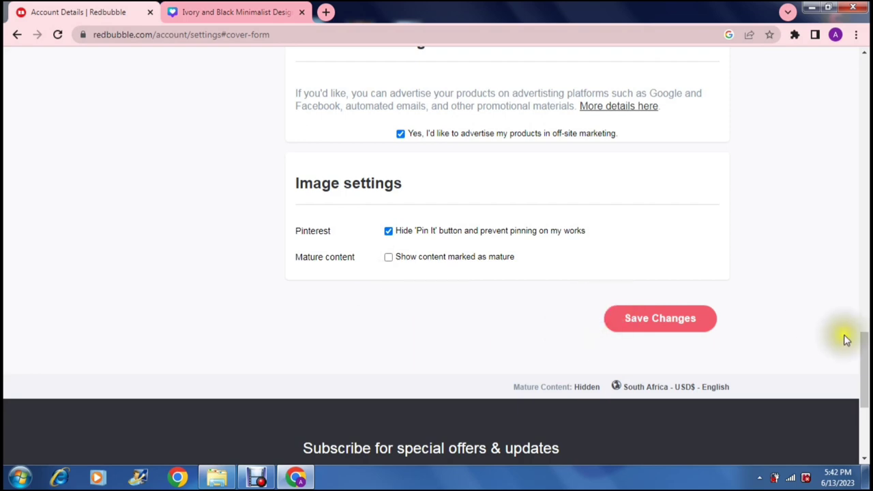
left_click(865, 360)
left_click_drag(865, 360, 852, 237)
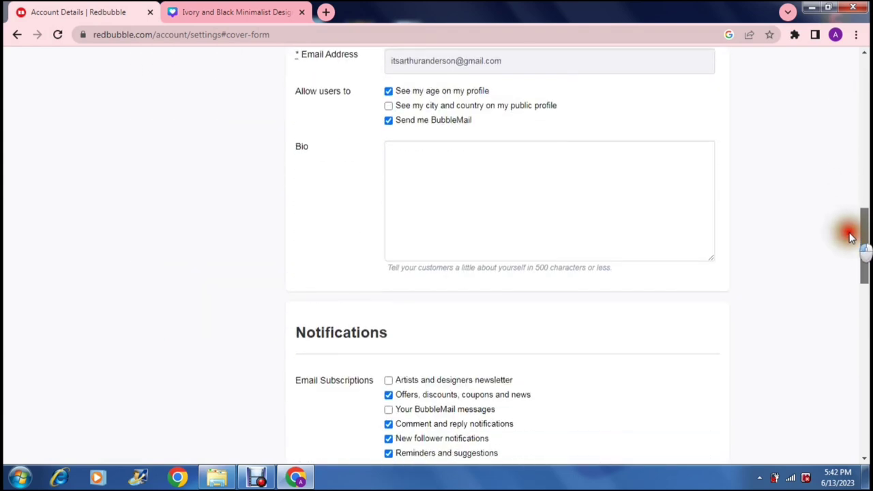
Write 'Bio' in the profile Bio field and save the changes.
left_click(536, 224)
type("Bio")
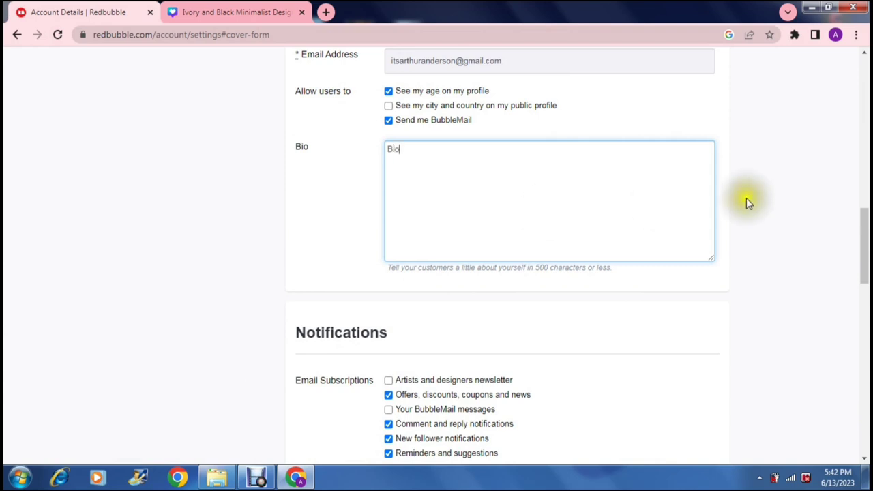
left_click_drag(860, 243, 859, 369)
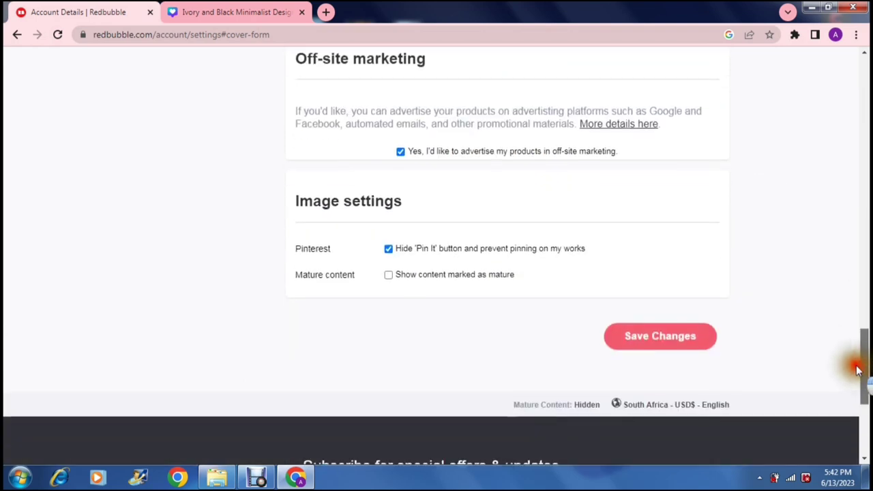
left_click(661, 338)
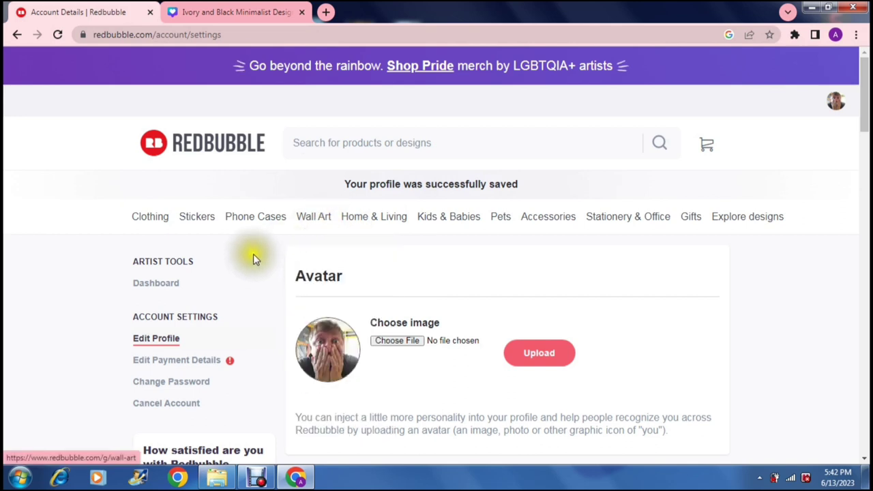
Open the artist Dashboard and scroll through its setup checklist.
left_click(166, 288)
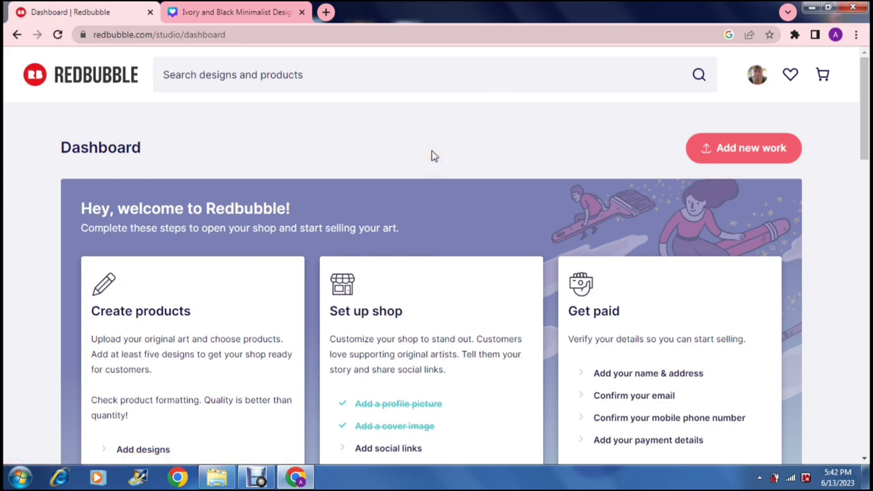
left_click_drag(865, 121, 865, 155)
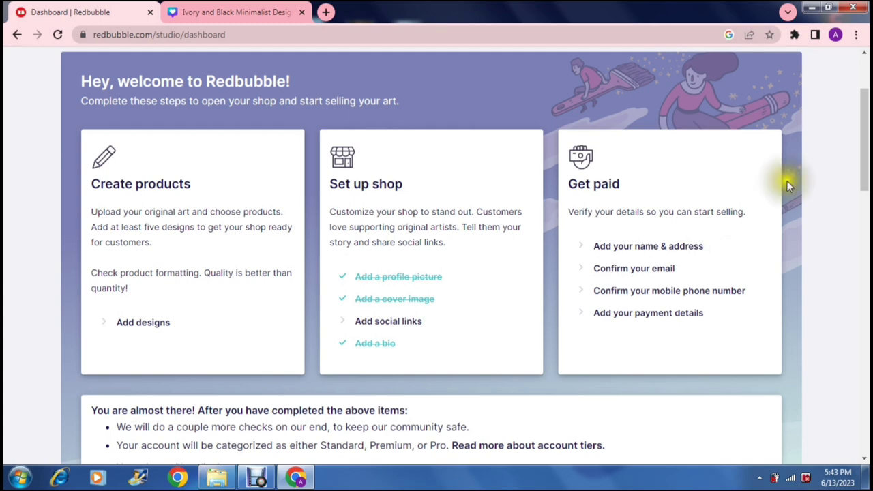
left_click_drag(863, 151, 860, 121)
Start uploading a new work and select the Default_A_sleek_metallic_cyborg_cat image.
left_click(746, 162)
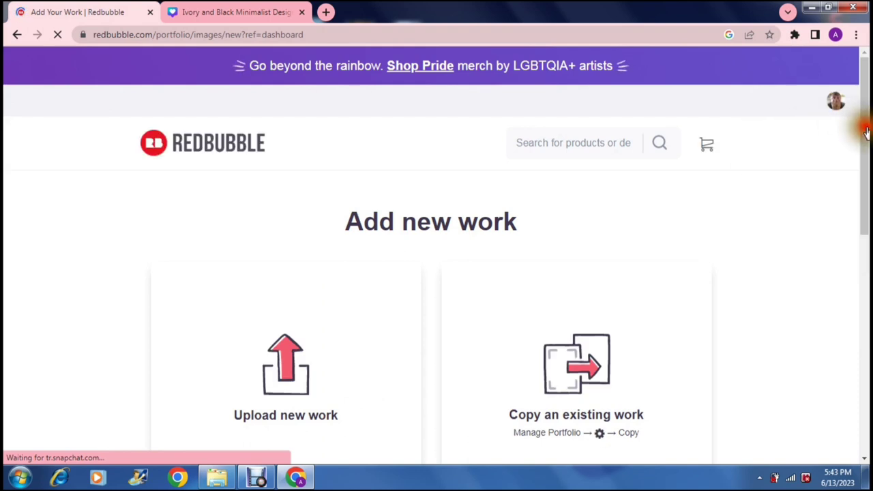
left_click_drag(865, 127, 864, 193)
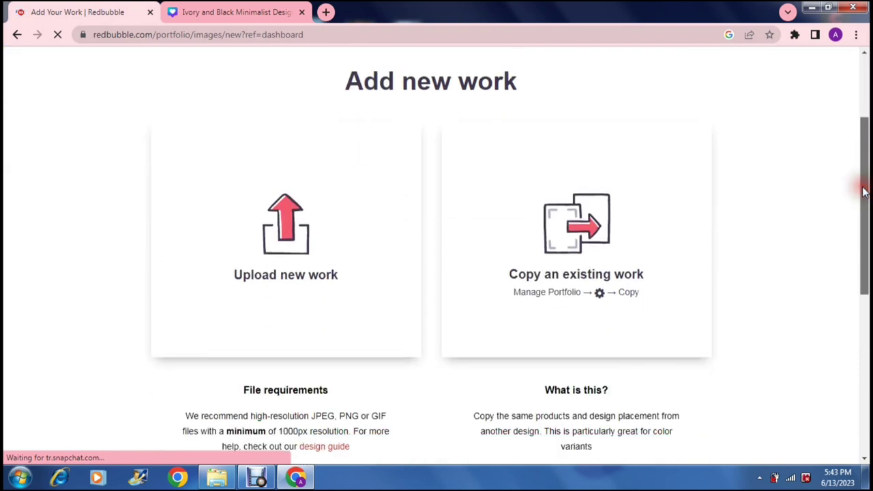
left_click(553, 274)
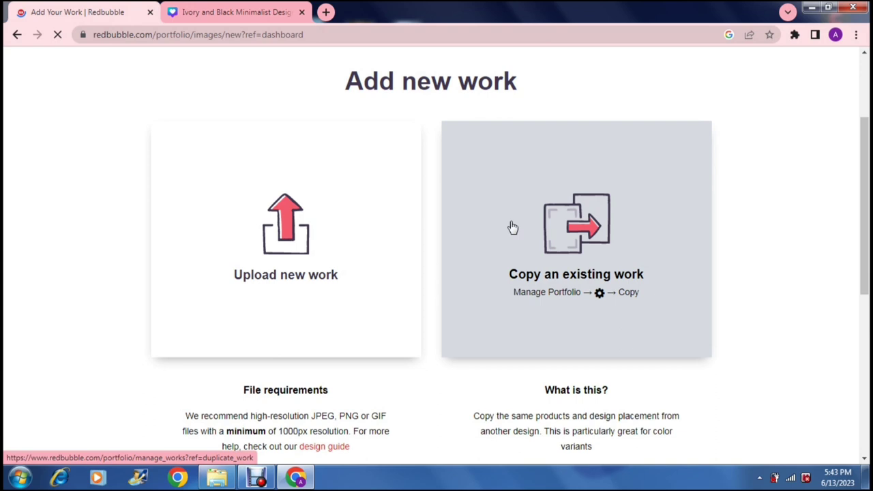
left_click(294, 204)
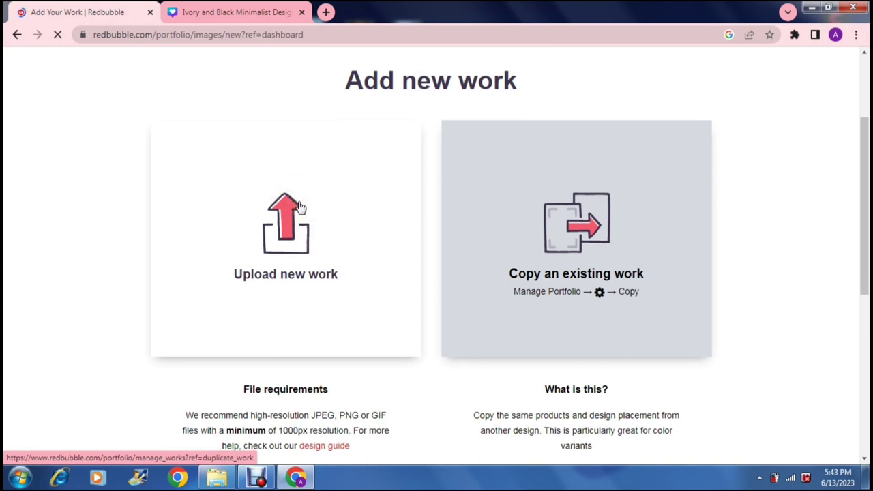
left_click(300, 207)
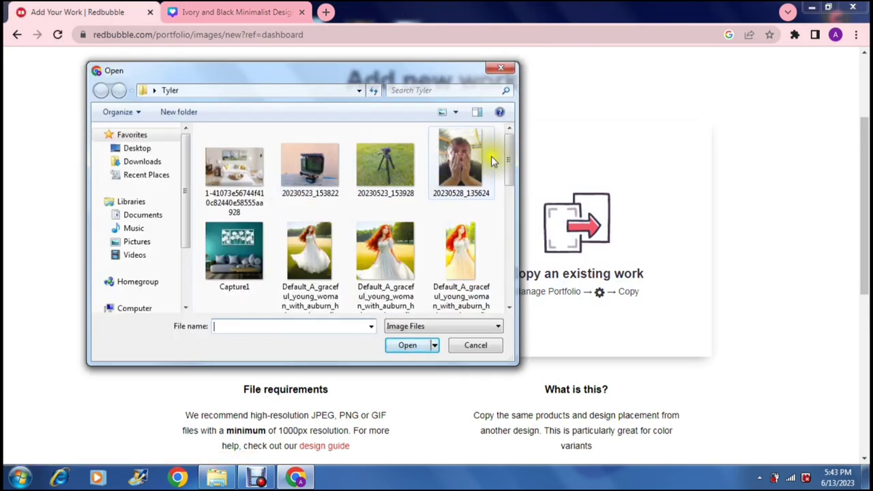
left_click_drag(510, 157, 511, 198)
left_click(382, 208)
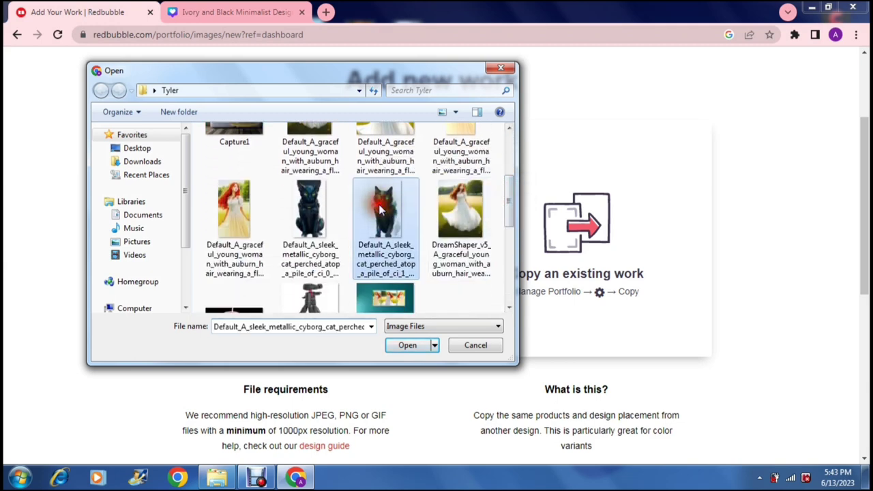
Upload the cyborg cat image as a new Redbubble work.
left_click(403, 346)
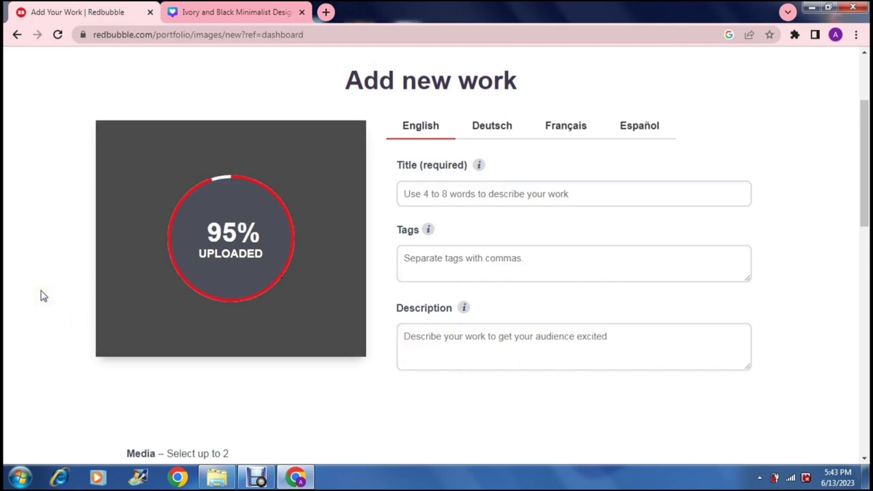
left_click(41, 295)
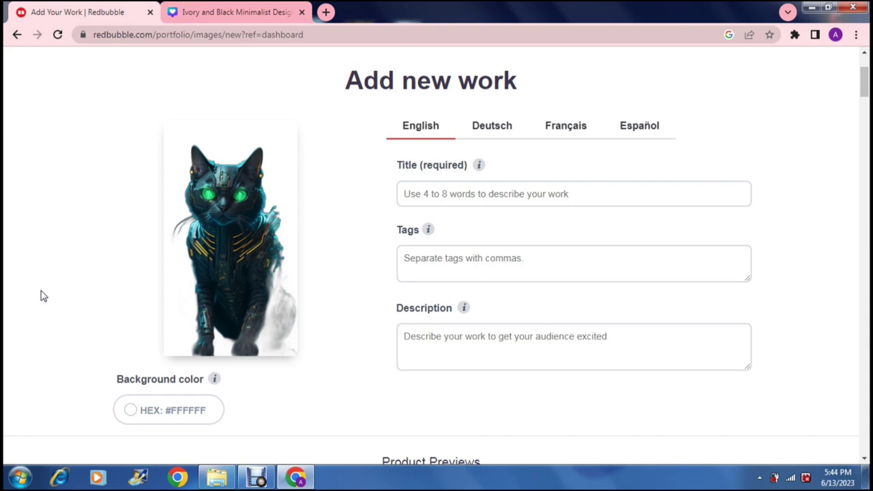
scroll(41, 296, "down", 1)
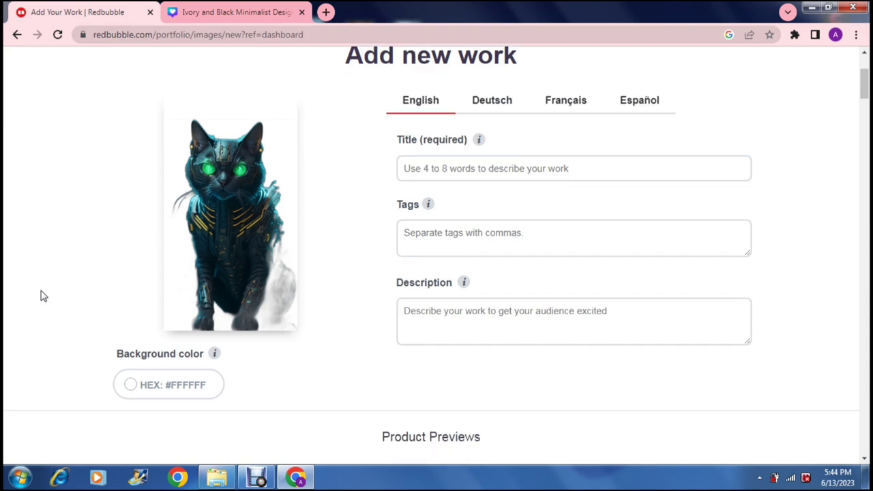
Enter 'Cat' as the work's title, tags and description.
left_click(462, 170)
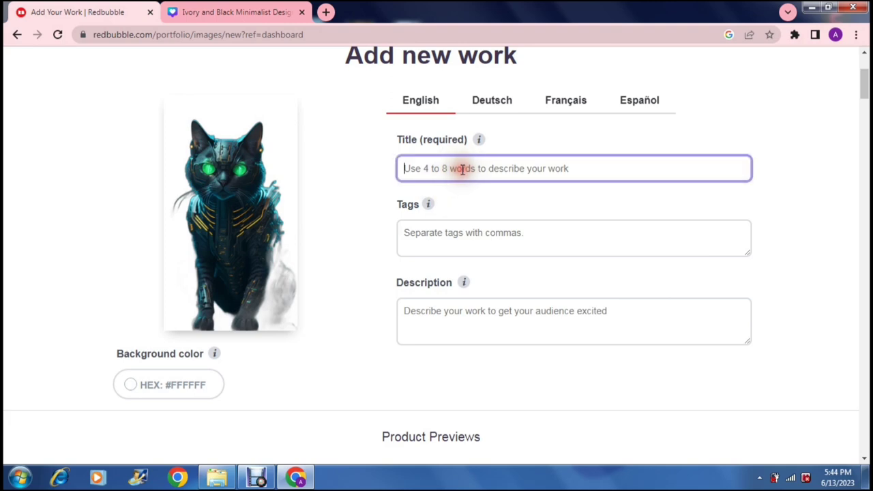
type("Cat")
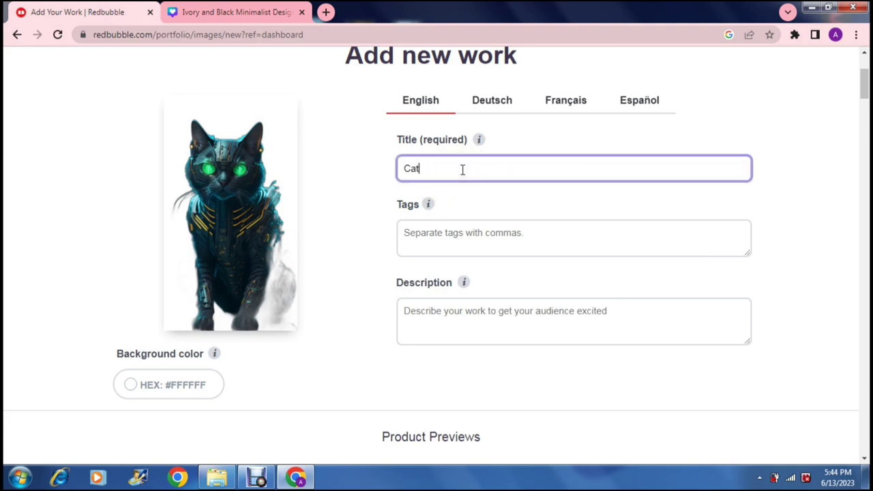
left_click(455, 235)
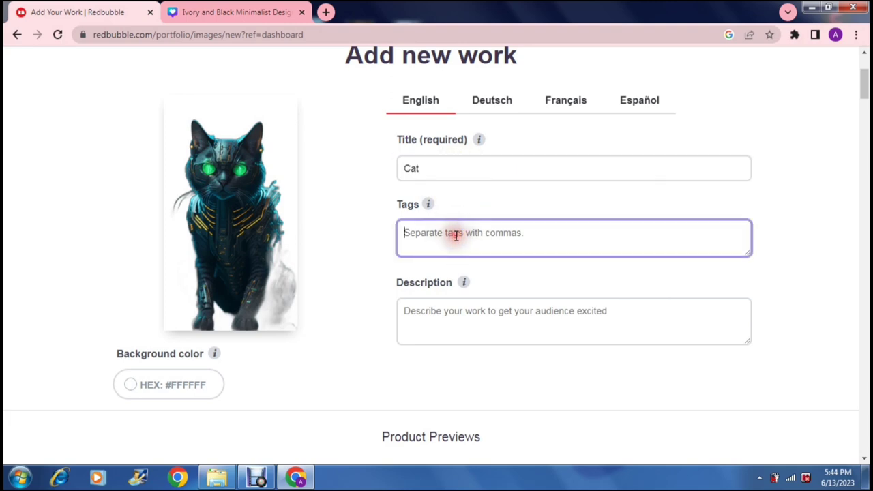
type("Cat")
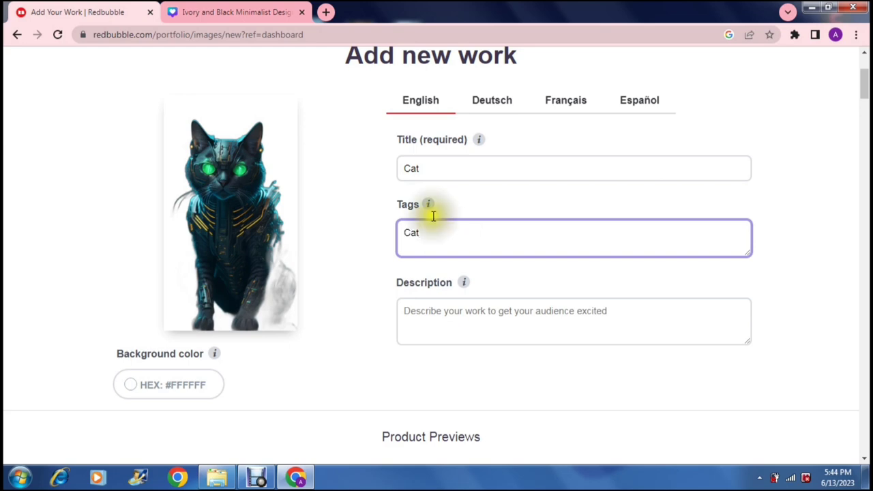
mouse_move(428, 208)
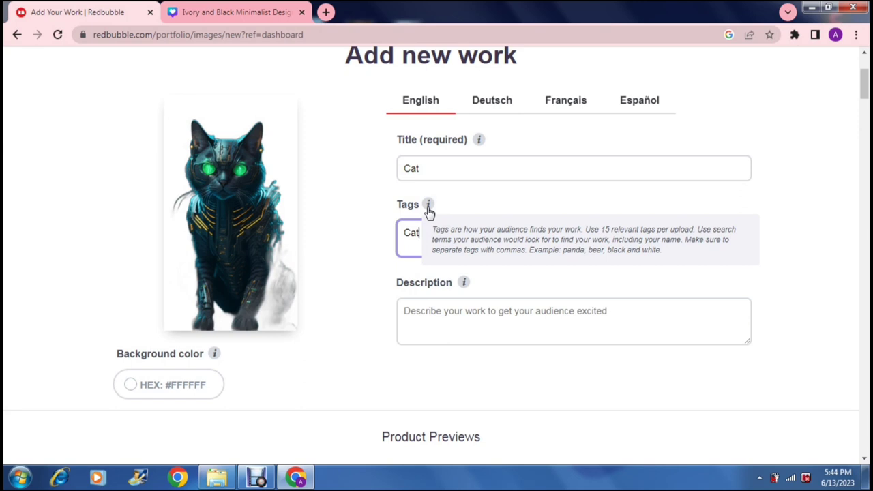
mouse_move(479, 141)
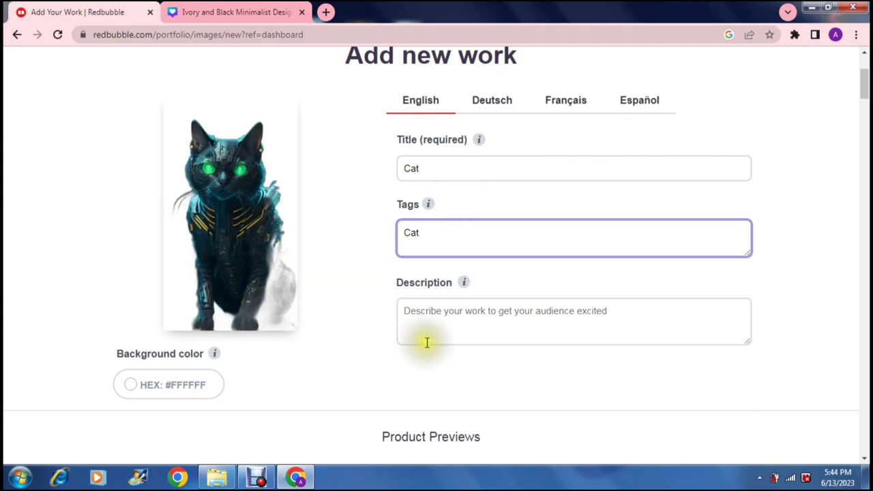
left_click(447, 317)
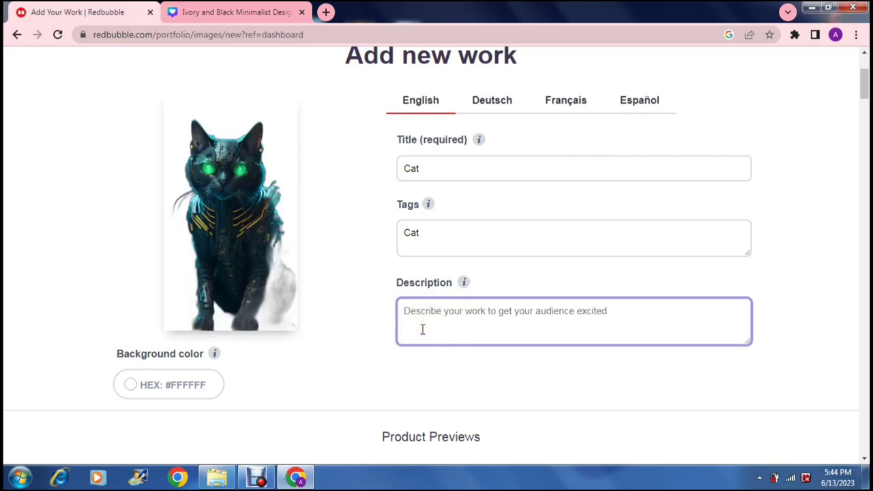
type("Cat")
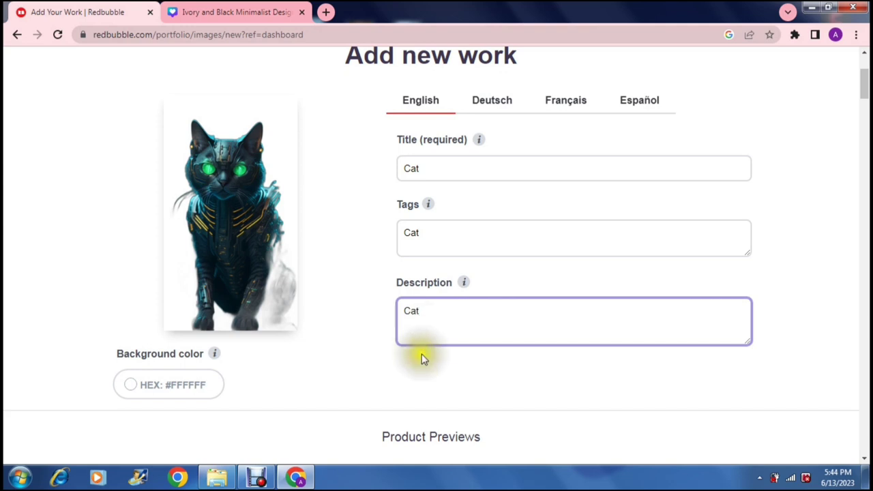
left_click(421, 358)
Close the background colour help text and look over the rest of the work form.
scroll(423, 362, "down", 1)
scroll(421, 362, "down", 5)
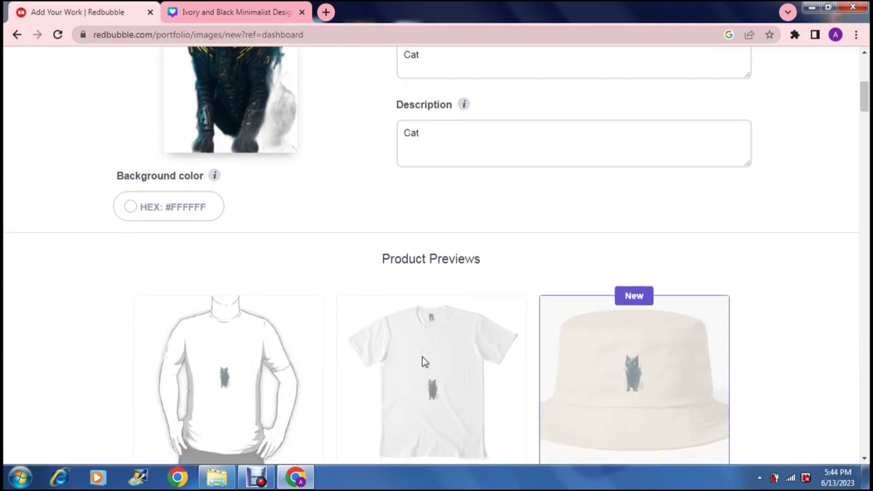
scroll(422, 363, "up", 3)
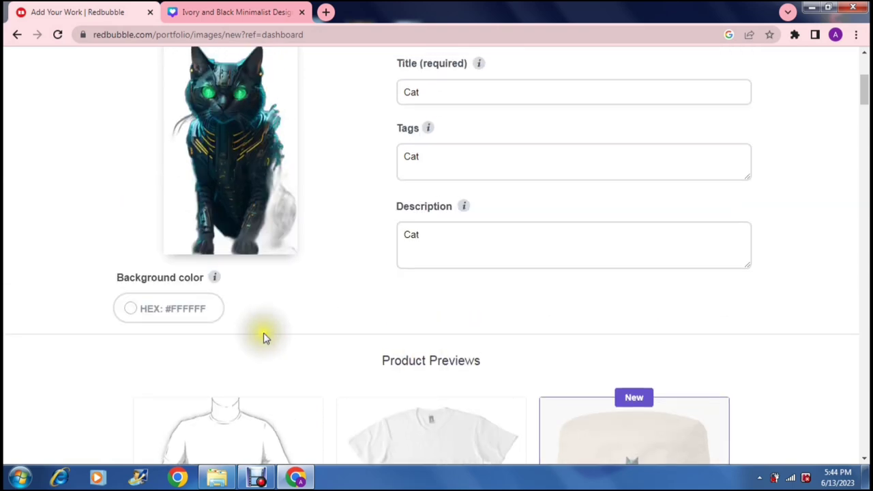
mouse_move(218, 280)
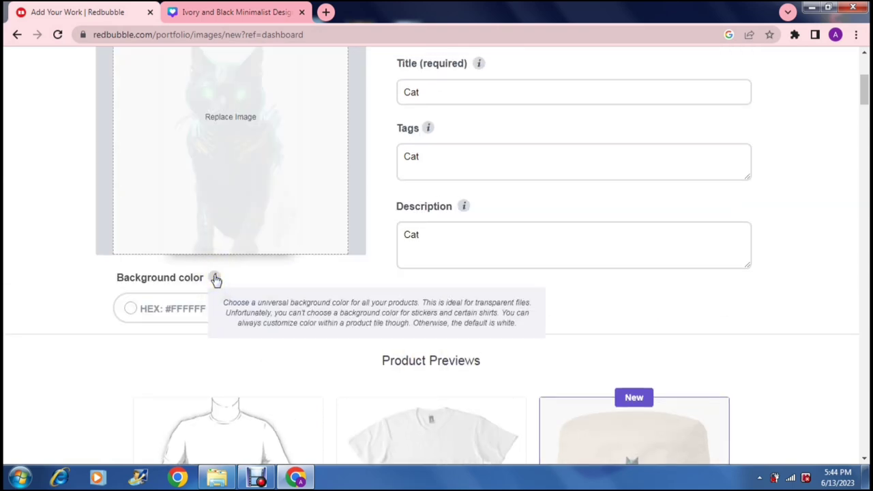
left_click(215, 279)
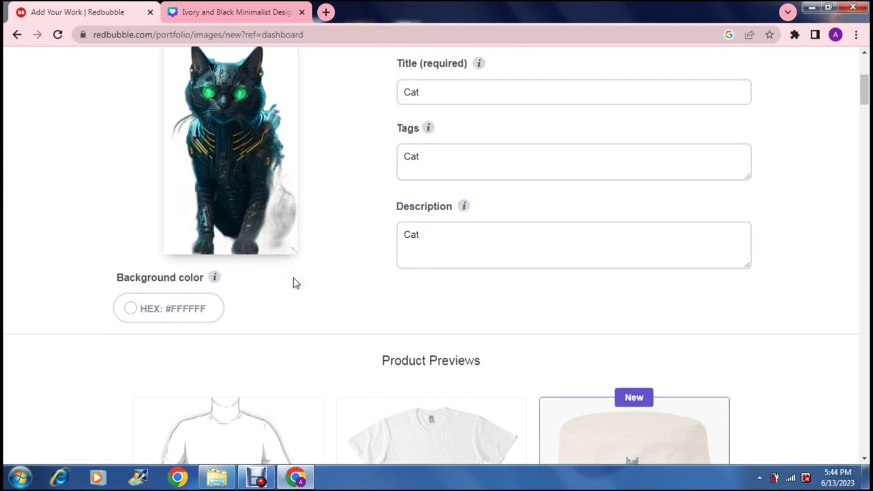
left_click(306, 289)
scroll(309, 290, "up", 2)
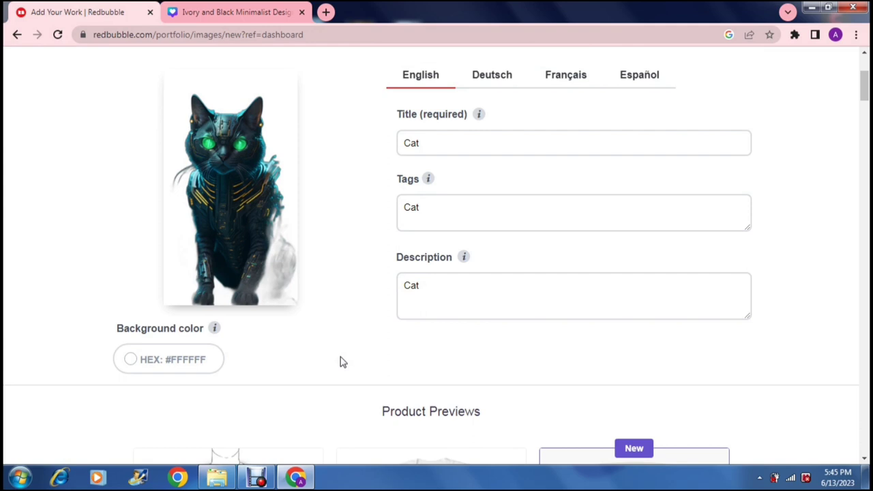
scroll(343, 363, "down", 1)
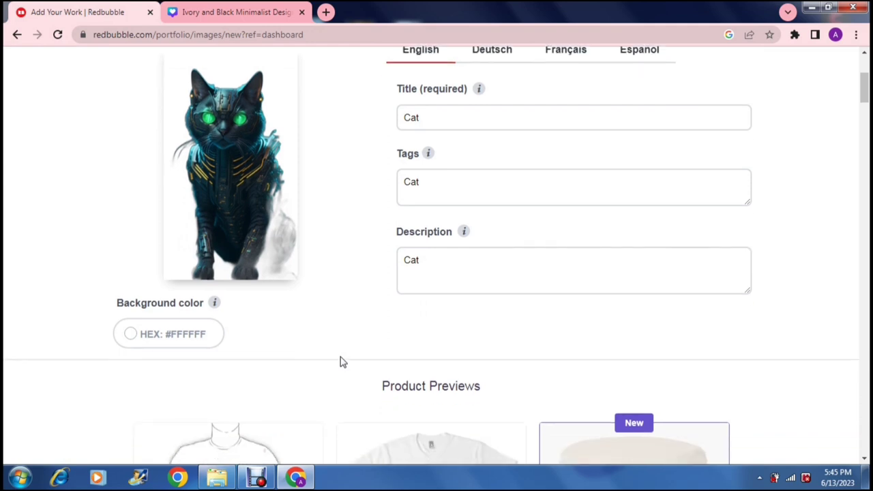
left_click(376, 312)
scroll(382, 332, "up", 1)
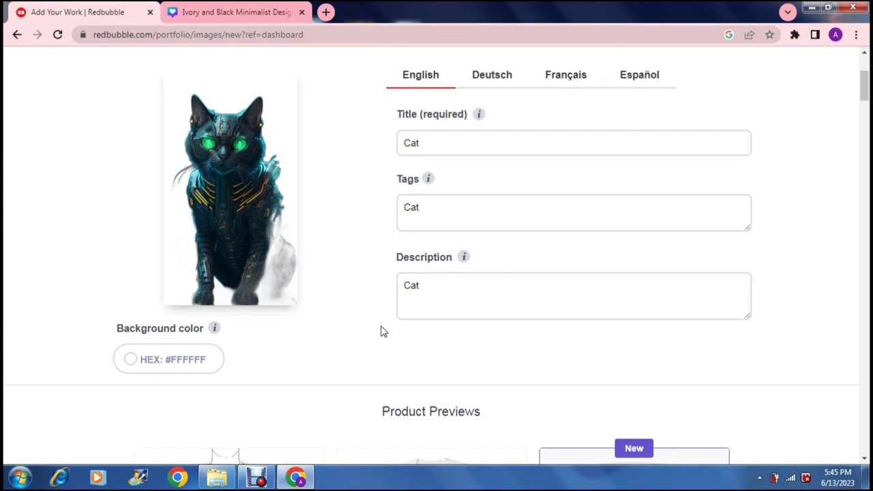
scroll(382, 331, "down", 1)
scroll(382, 332, "down", 10)
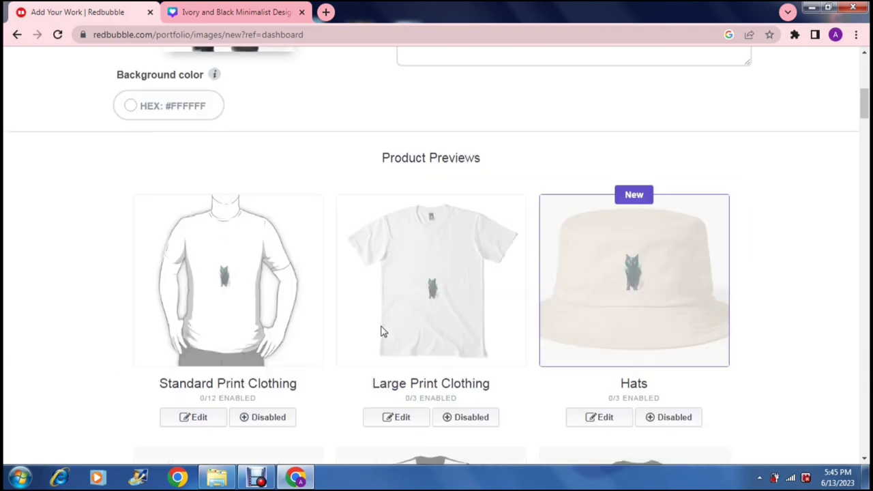
scroll(382, 332, "down", 1)
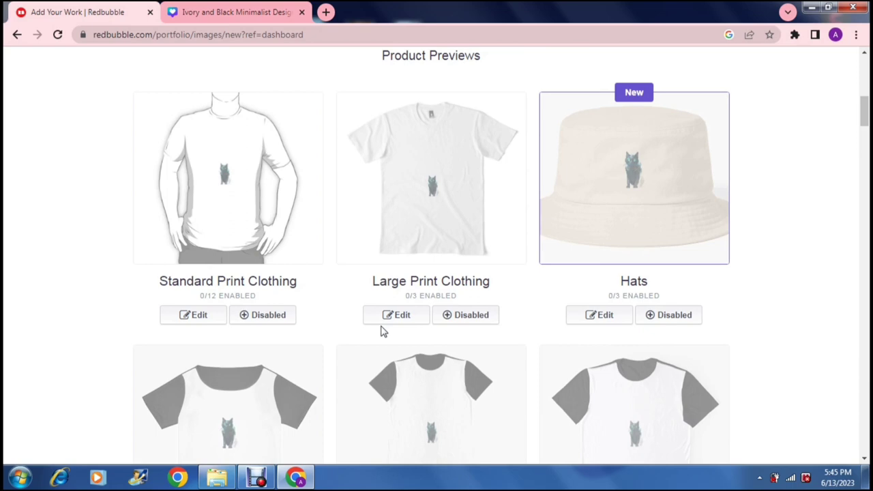
scroll(382, 331, "down", 6)
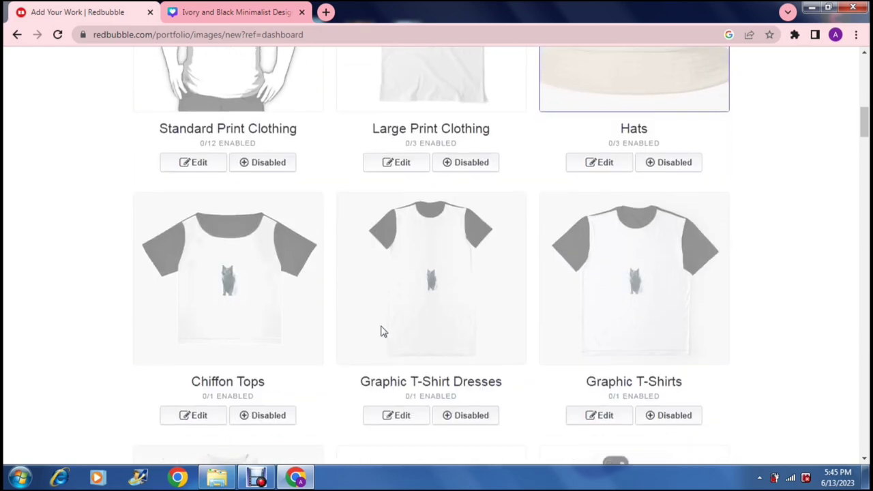
scroll(382, 331, "down", 7)
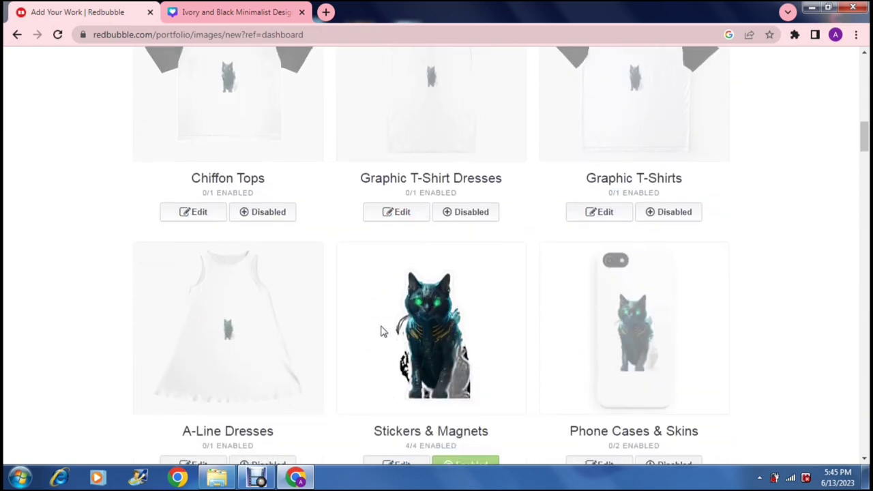
left_click_drag(863, 139, 861, 347)
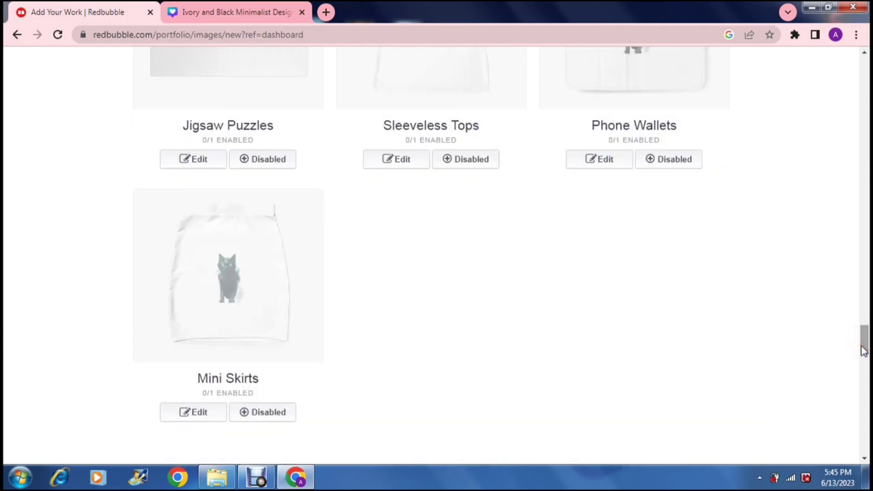
left_click(864, 348)
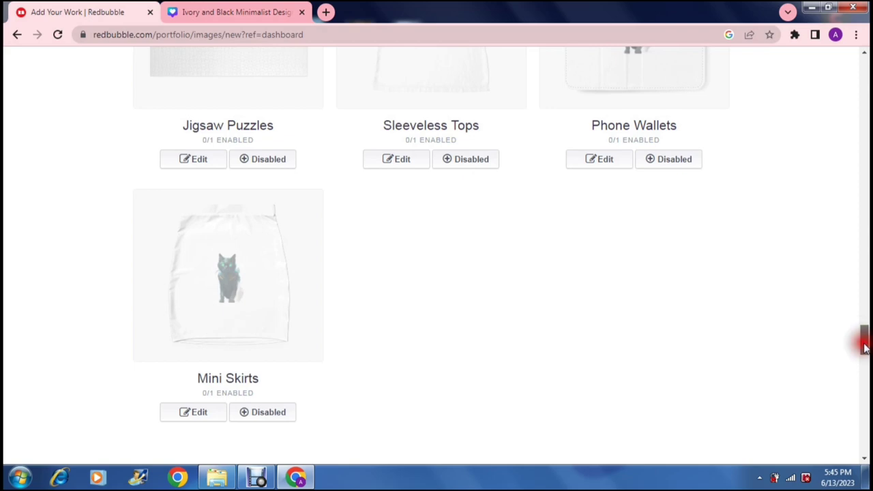
left_click_drag(864, 348, 845, 85)
scroll(844, 84, "down", 7)
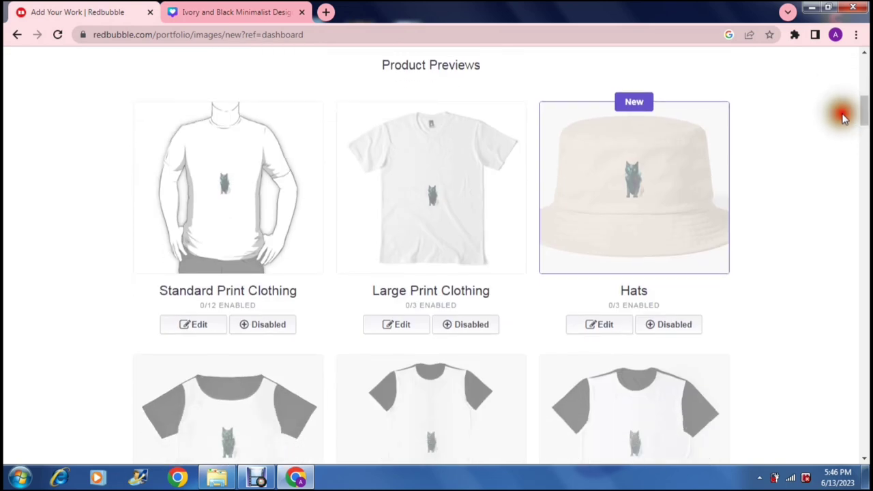
Enable the cat design on Hats and center it vertically and horizontally.
left_click(604, 177)
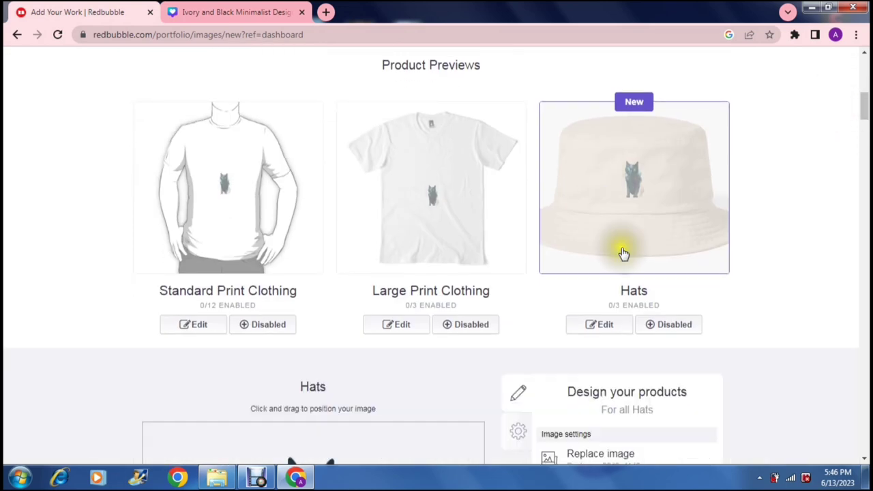
left_click(663, 326)
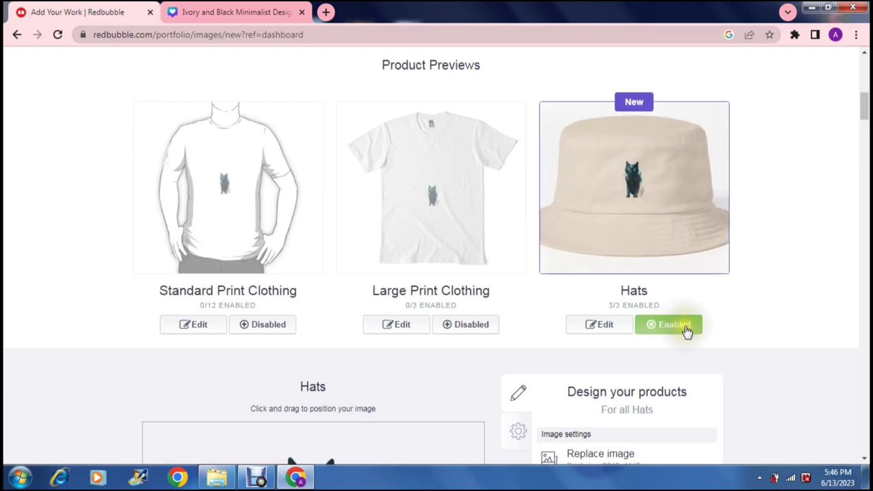
left_click(461, 330)
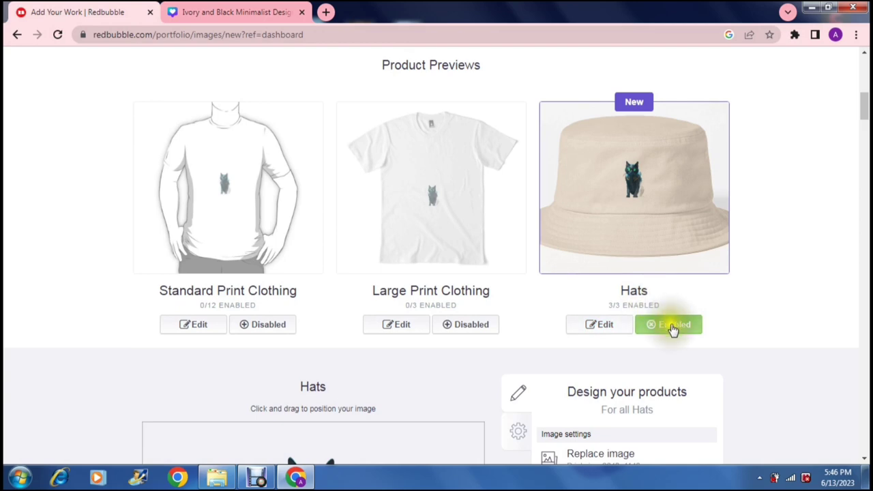
left_click_drag(865, 103, 864, 129)
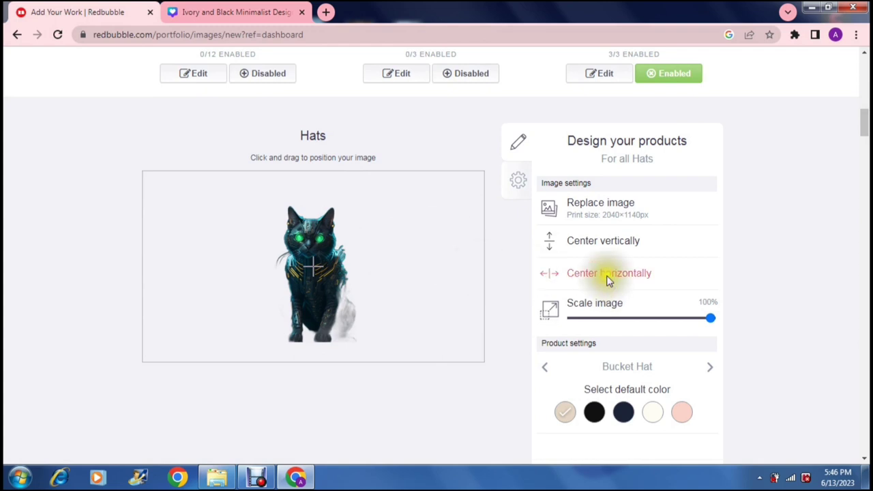
left_click(608, 240)
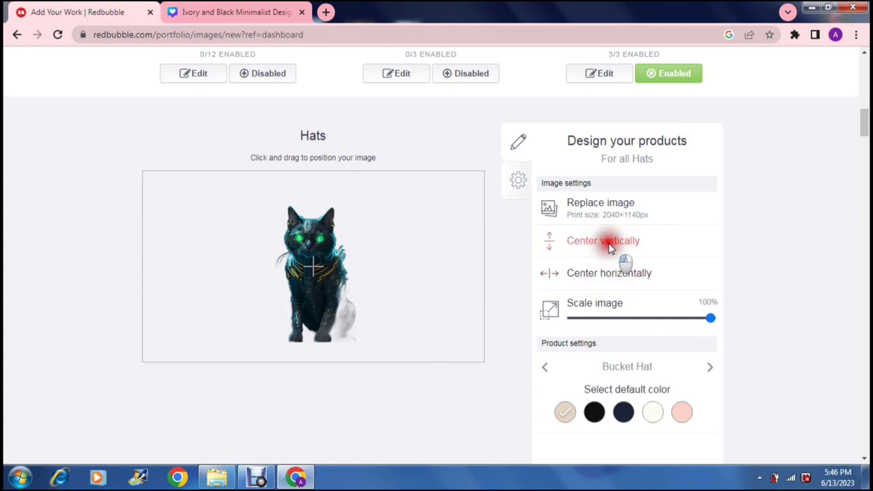
left_click(608, 278)
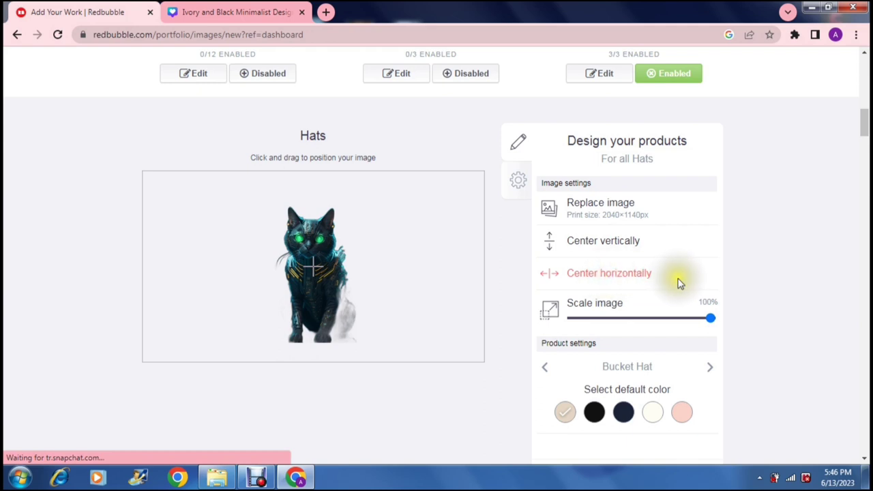
Set the hat style to Baseball Cap with navy as the default colour.
left_click_drag(706, 317, 730, 326)
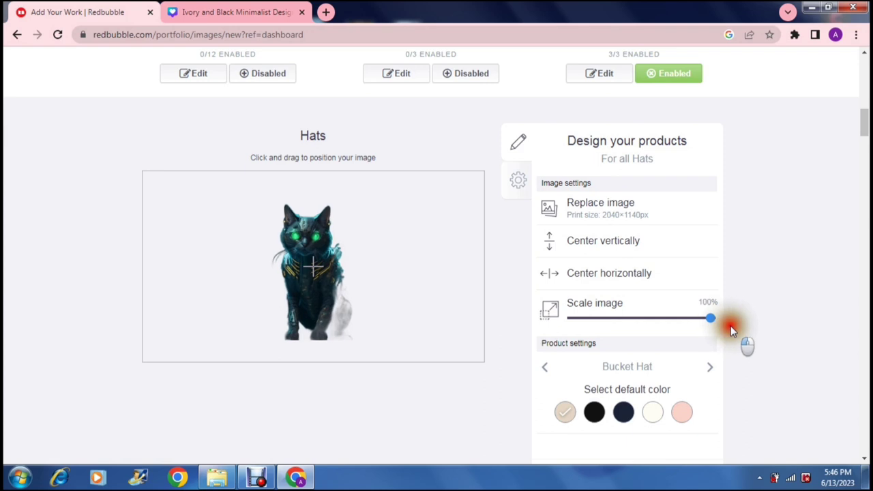
left_click(709, 368)
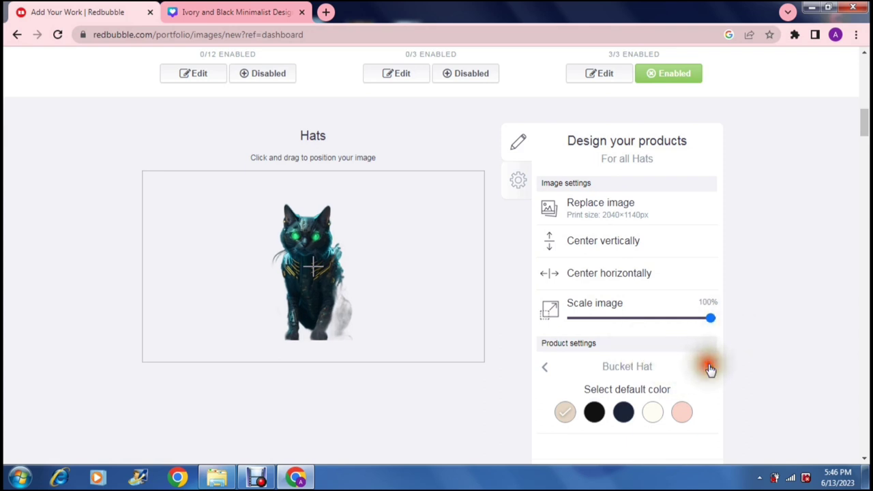
left_click(637, 414)
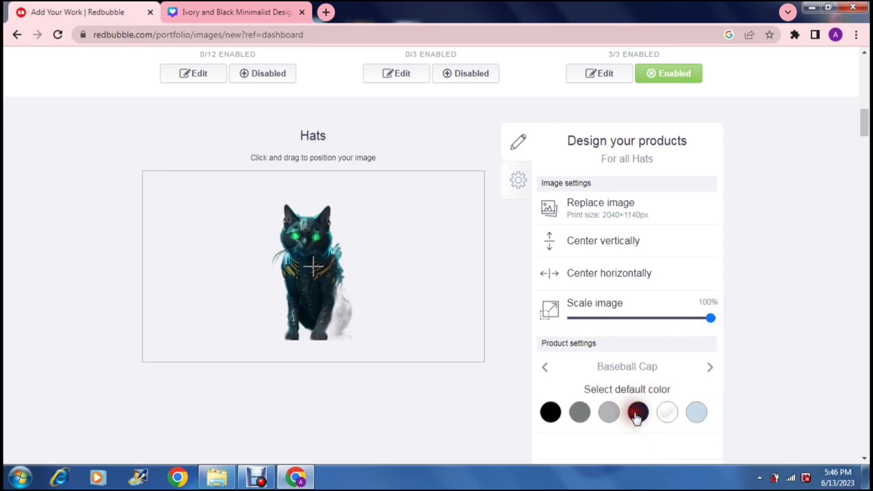
left_click(710, 369)
left_click(710, 369)
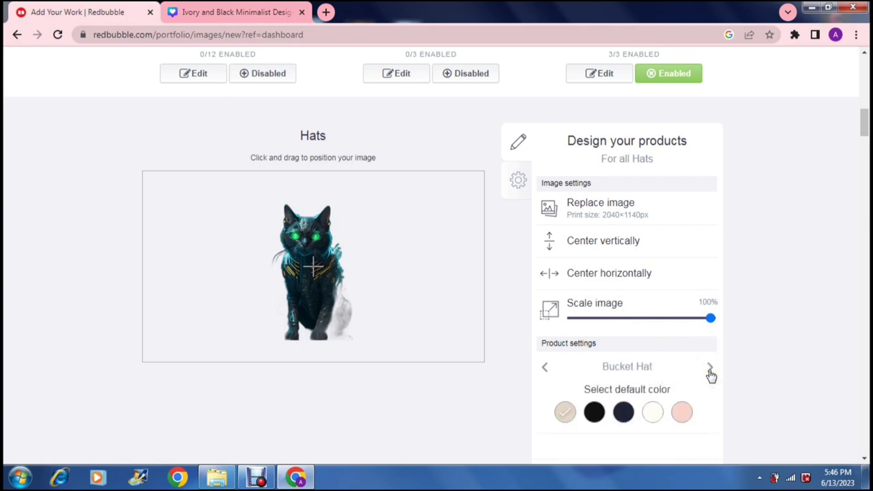
left_click(709, 369)
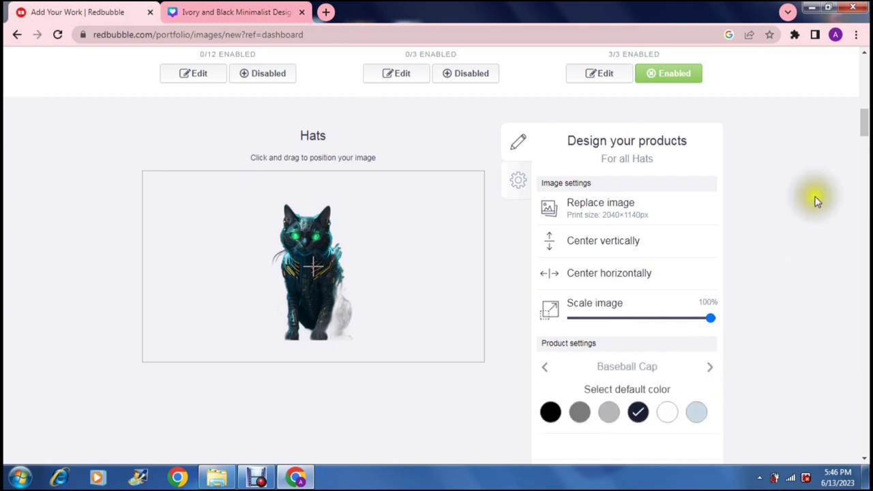
mouse_move(862, 129)
left_mouse_down()
mouse_move(865, 138)
mouse_move(865, 121)
left_mouse_up()
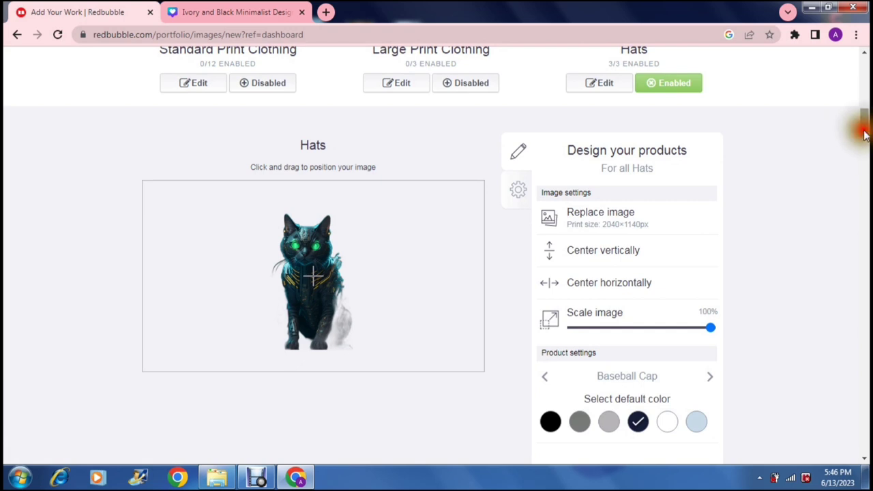
left_click_drag(864, 126, 861, 131)
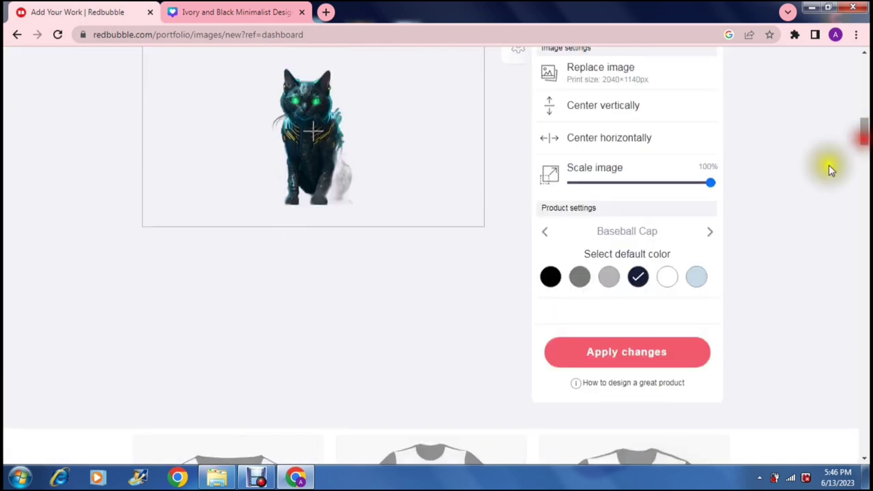
Apply the hat changes, recheck the Hats options, and save the Cat work.
left_click(597, 364)
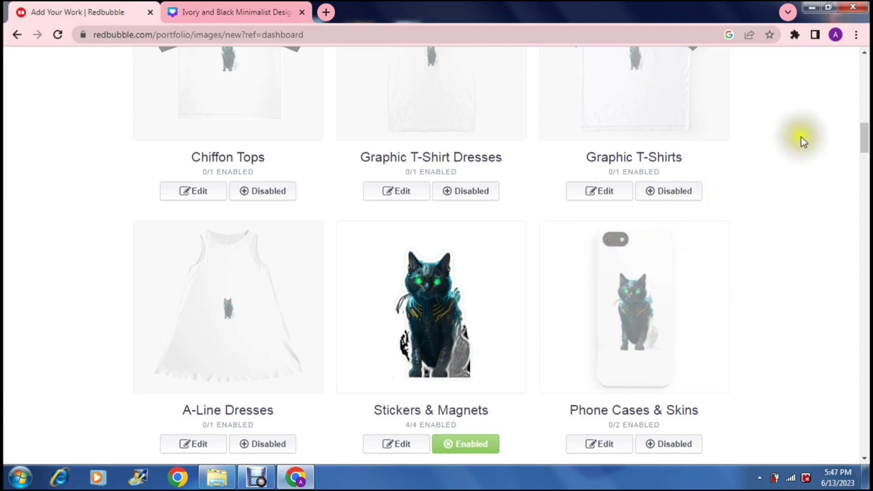
left_click_drag(865, 141, 864, 109)
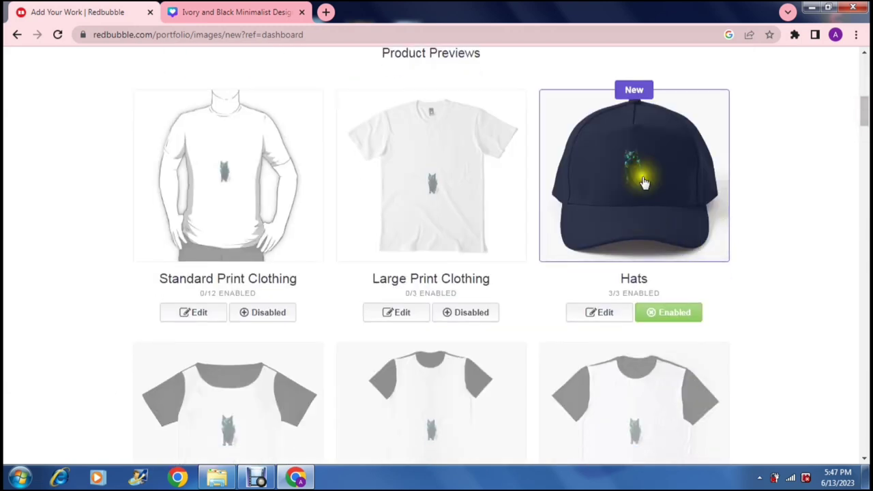
left_click(606, 314)
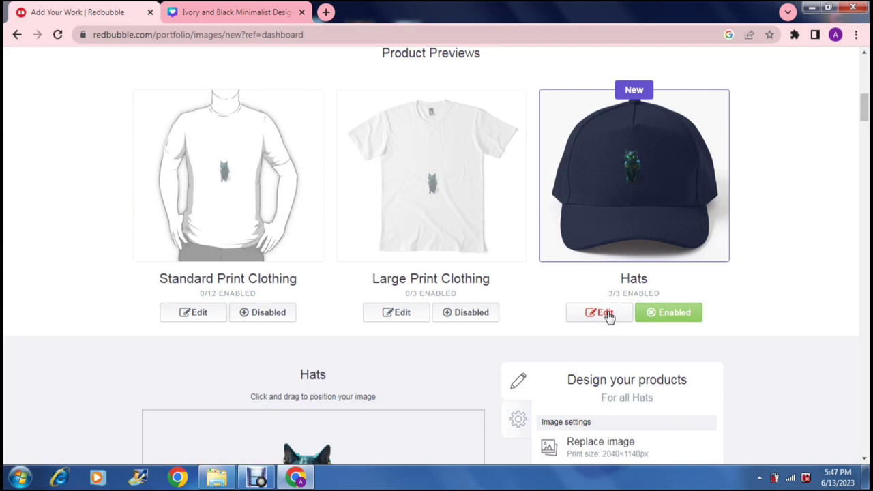
left_click_drag(858, 132, 861, 427)
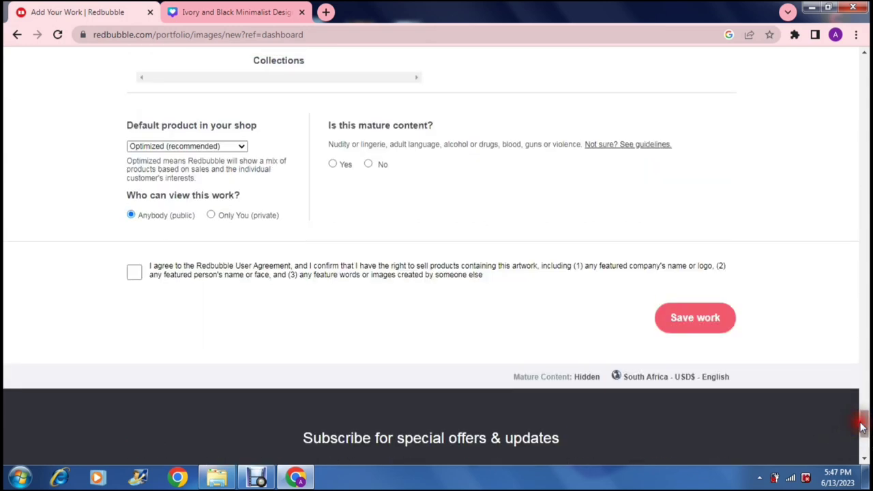
left_click(725, 335)
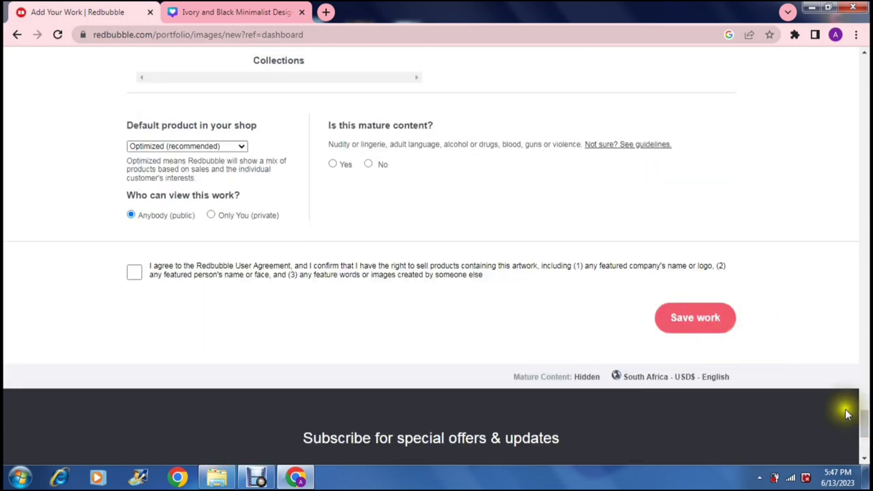
Return to the studio dashboard and review its setup checklist showing 1/5 designs.
left_click_drag(863, 266, 851, 156)
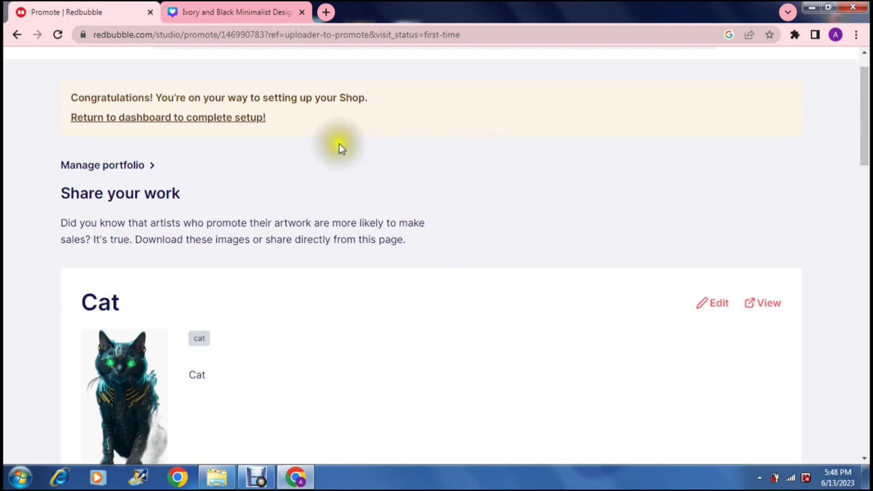
left_click(163, 121)
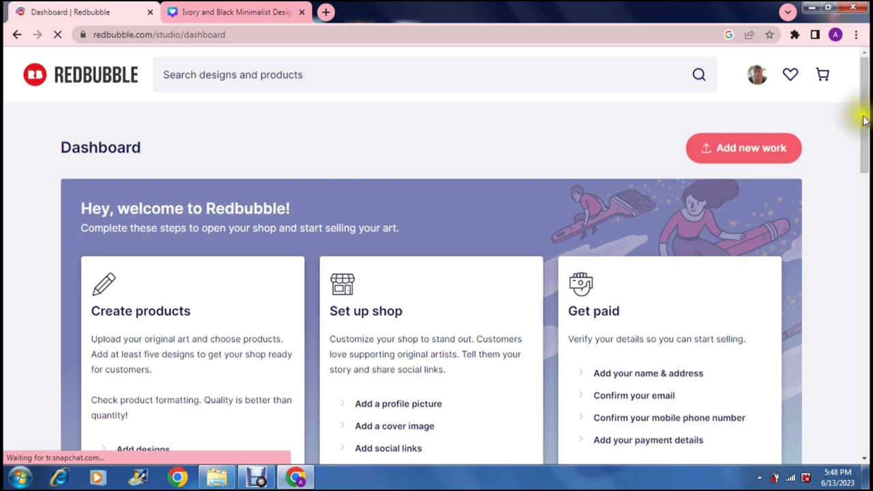
left_click_drag(865, 128, 865, 152)
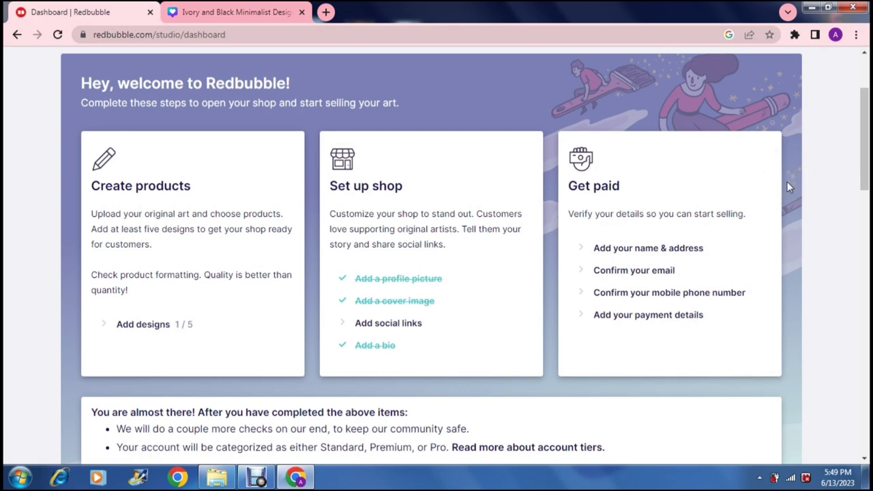
left_click_drag(862, 152, 866, 128)
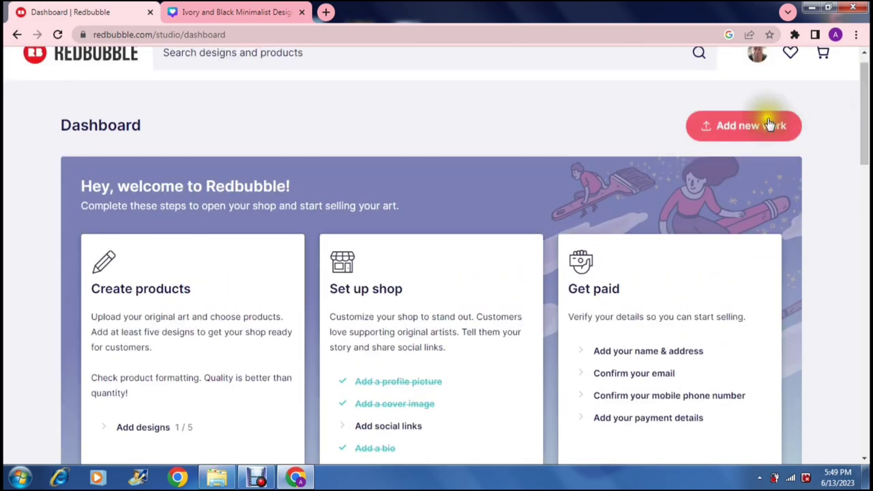